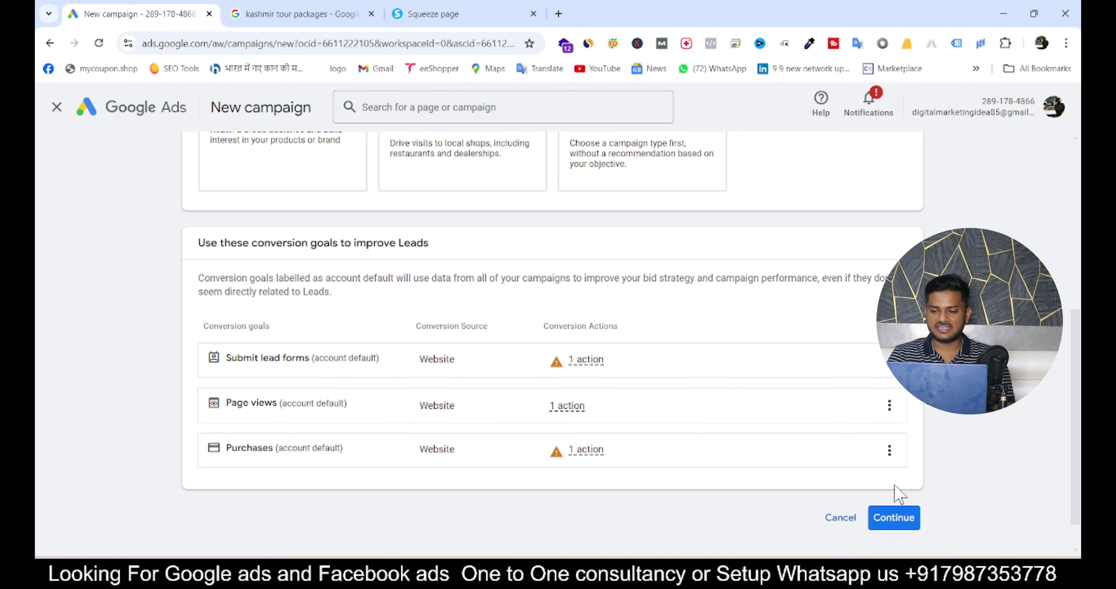
Step: Accept the conversion goals for Leads and choose Search as the campaign type
left_click(889, 519)
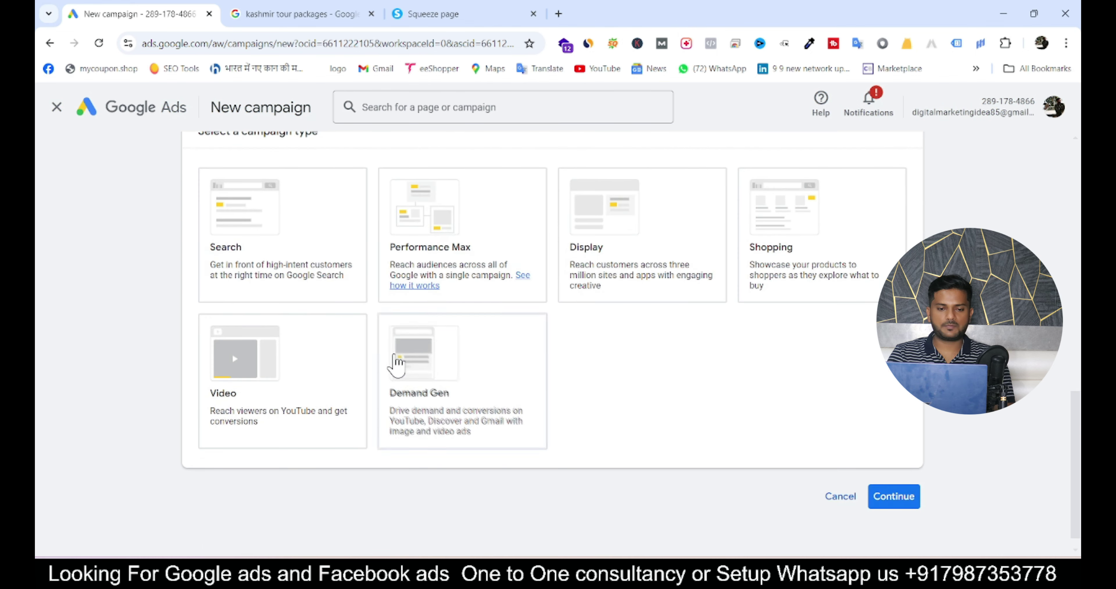
left_click(259, 281)
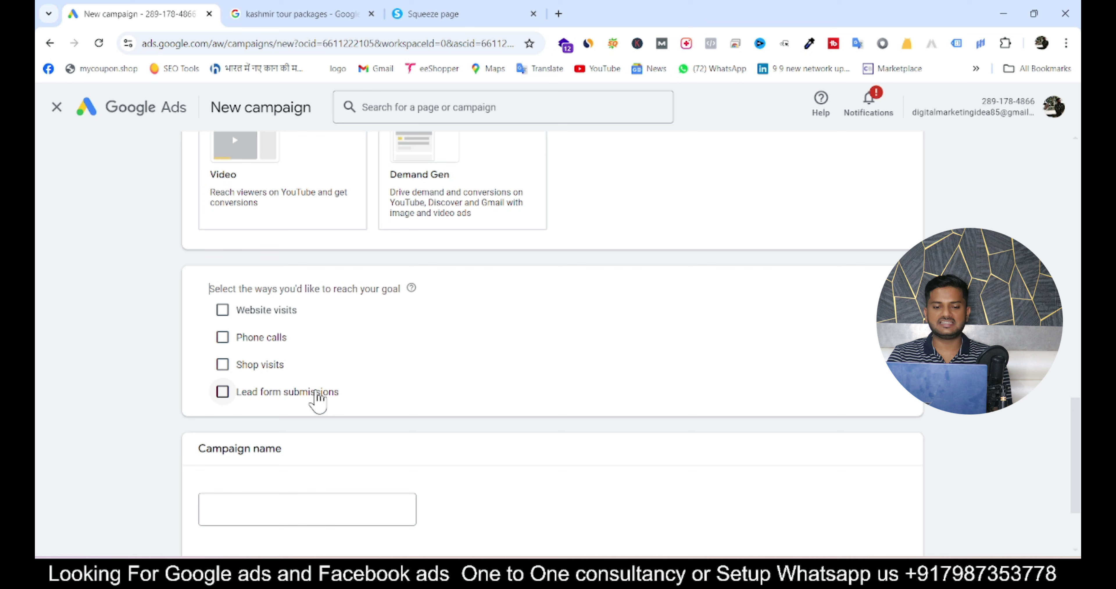
left_click(223, 310)
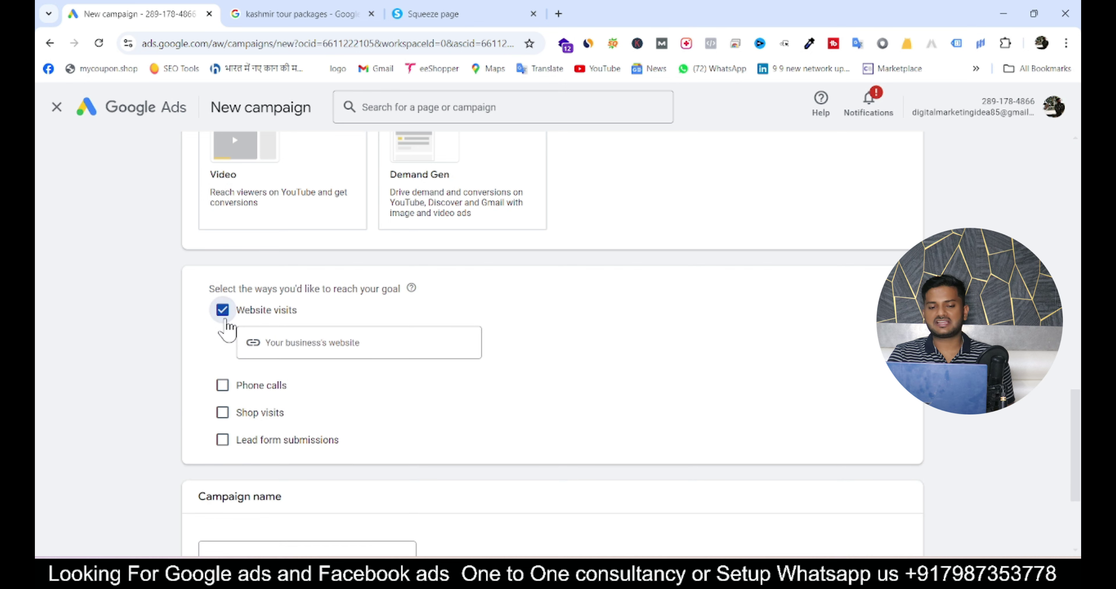
left_click(223, 385)
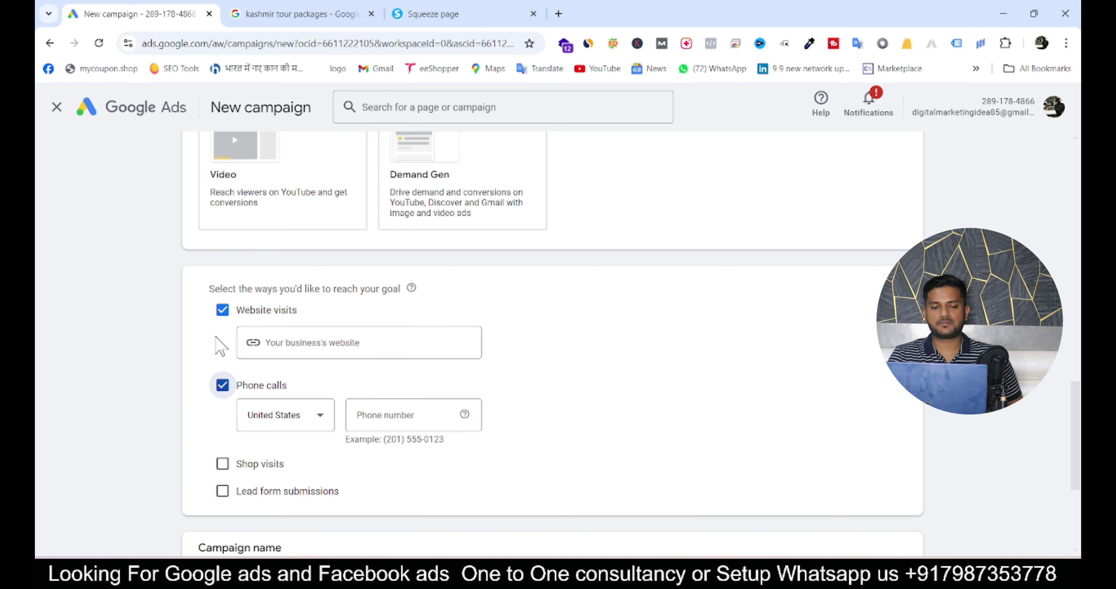
left_click(222, 310)
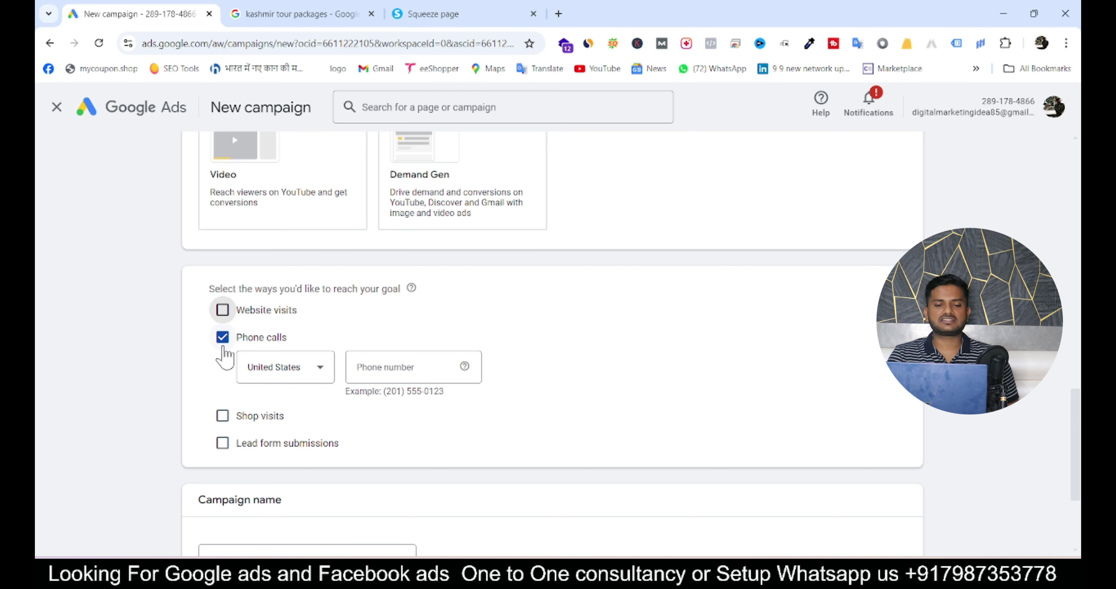
left_click(222, 337)
Step: Name the campaign "lead gen tour" and proceed to the bidding settings
scroll(224, 356, "down", 3)
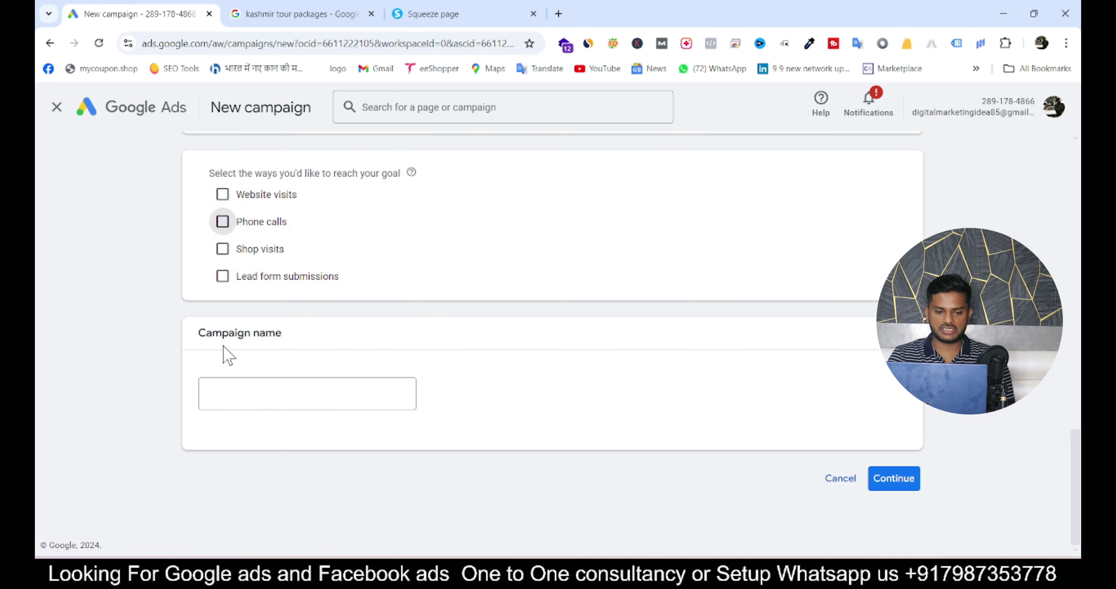
left_click(264, 392)
type("lea")
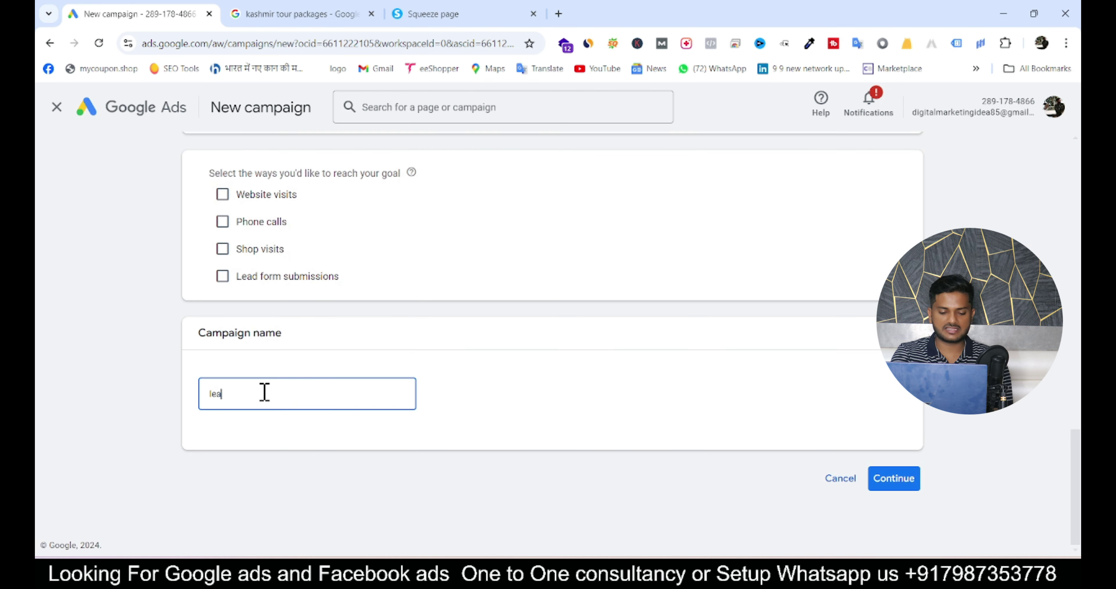
type("d f")
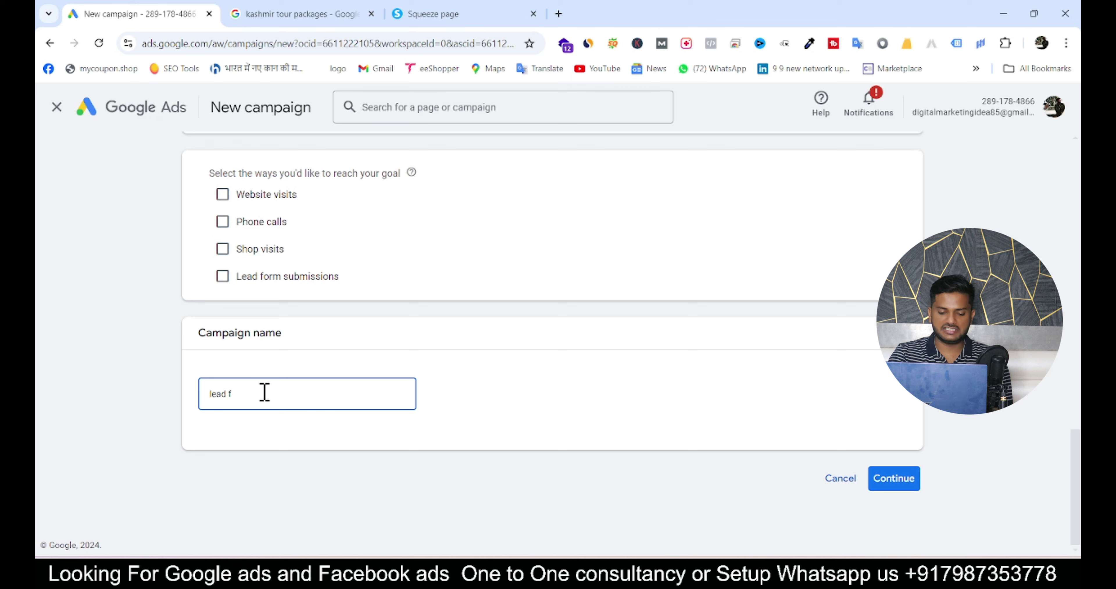
key("BackSpace")
type("gen tour")
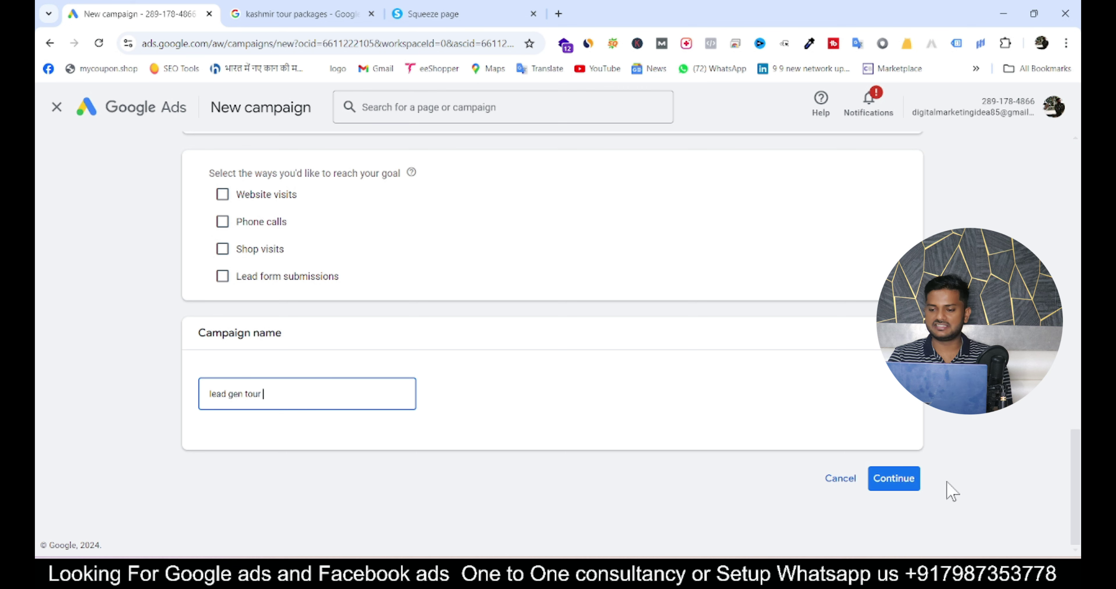
left_click(893, 487)
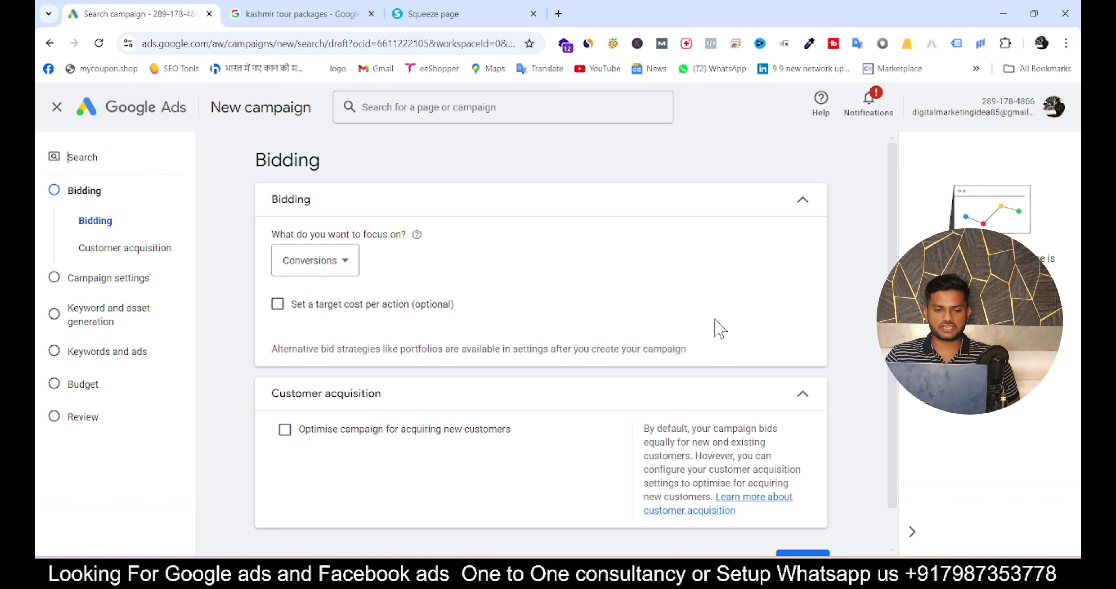
Step: Focus bidding on Clicks with a maximum CPC bid limit of ₹20 and proceed to the campaign settings
left_click(320, 261)
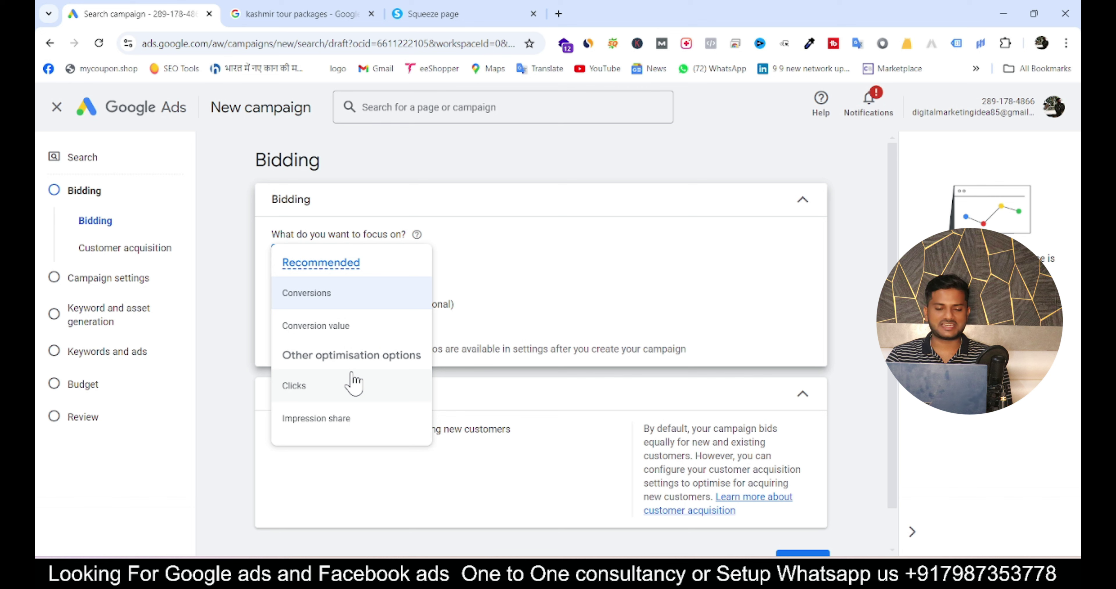
left_click(303, 386)
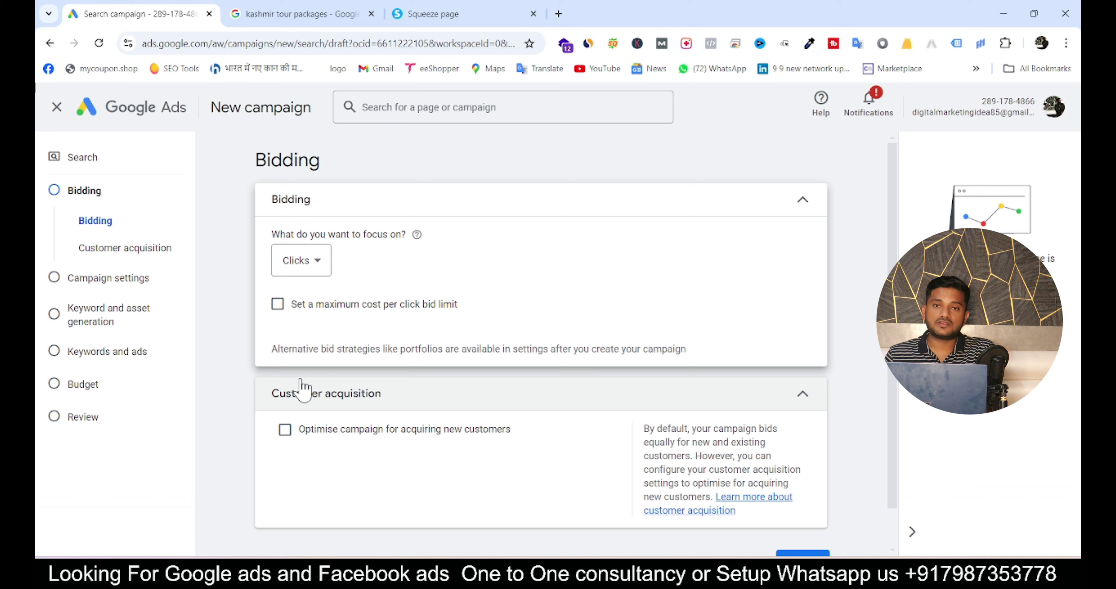
left_click(278, 304)
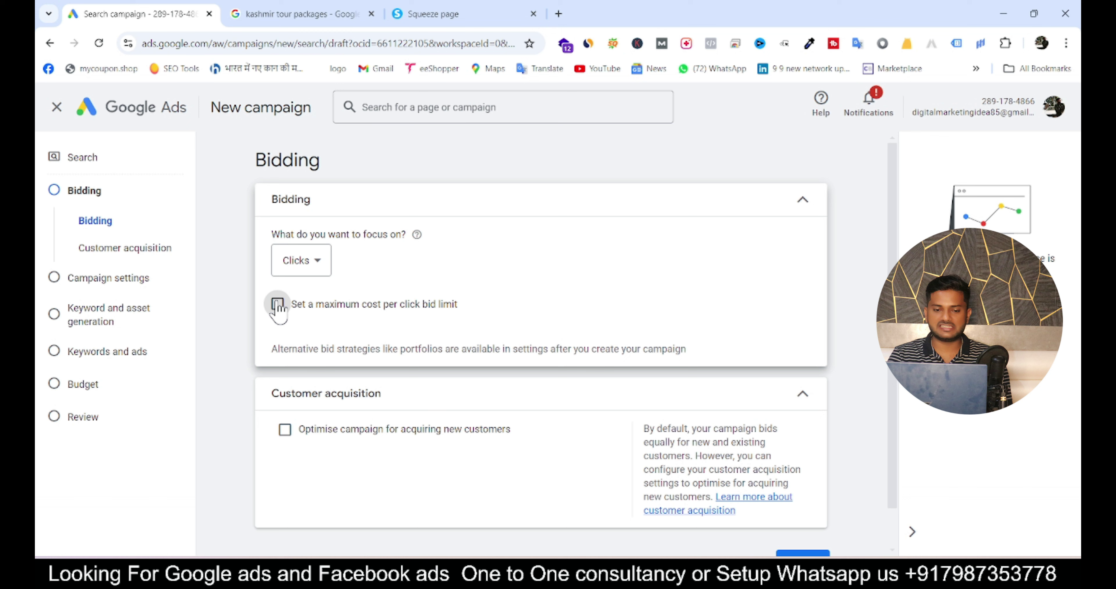
type("5")
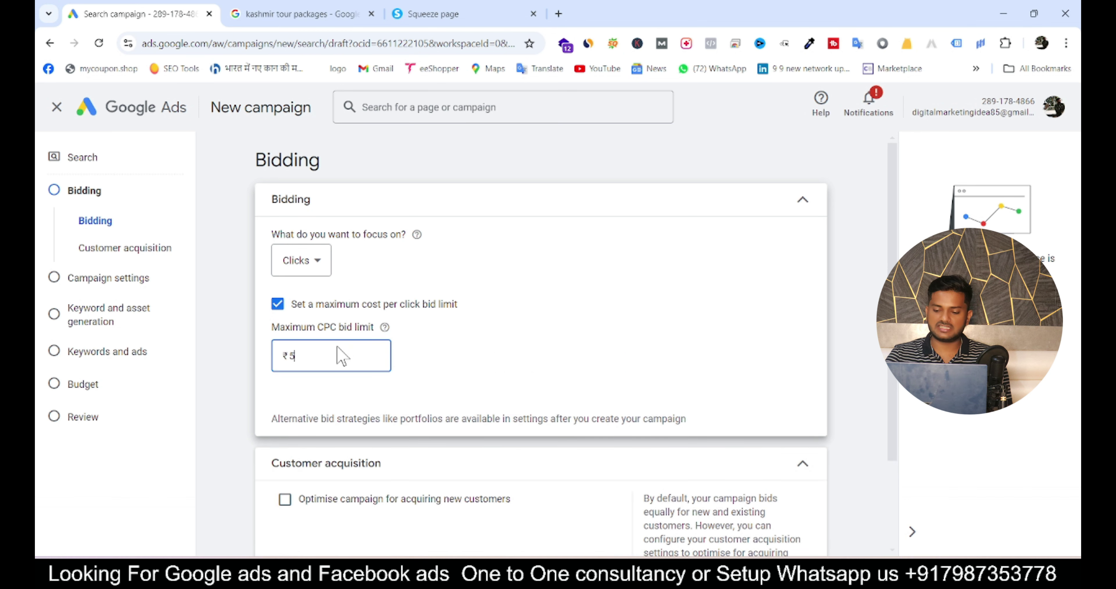
type("20")
scroll(338, 356, "down", 3)
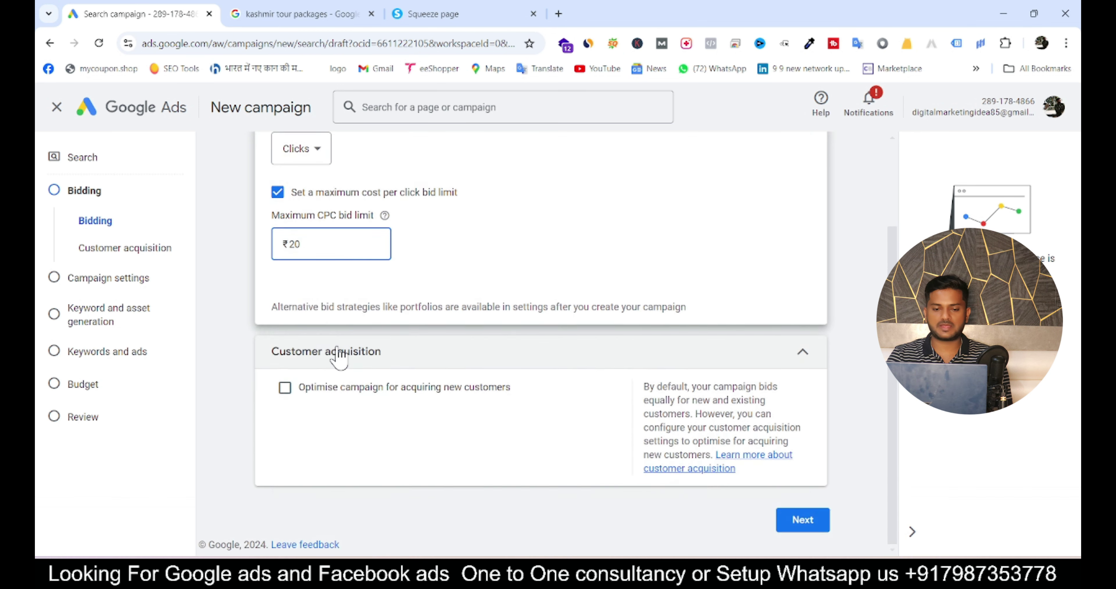
left_click(803, 520)
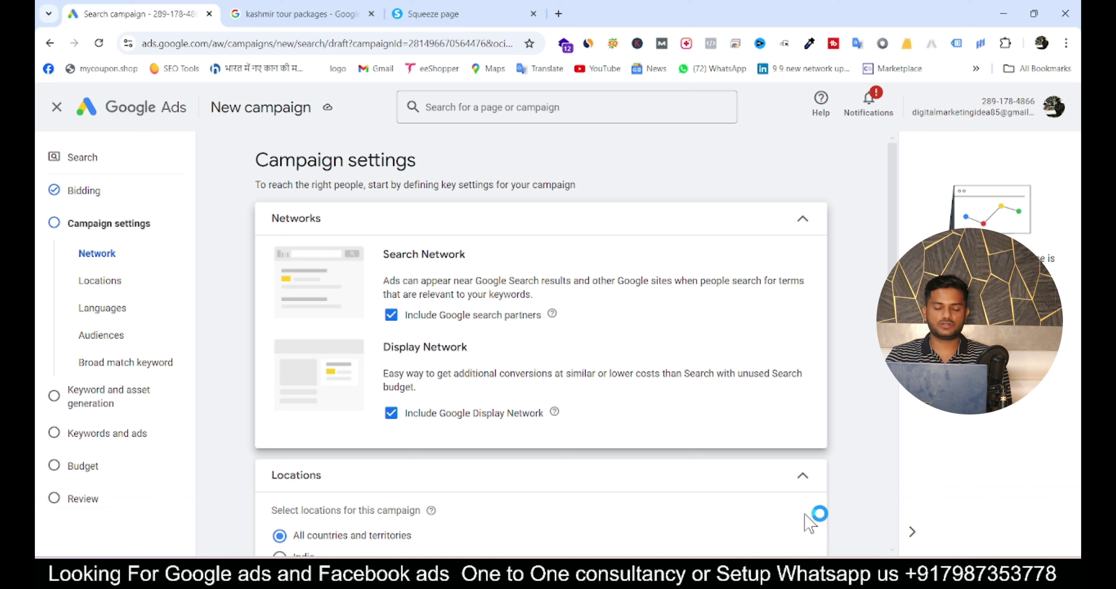
Step: Exclude Google search partners and the Google Display Network from the campaign's networks
left_click(391, 315)
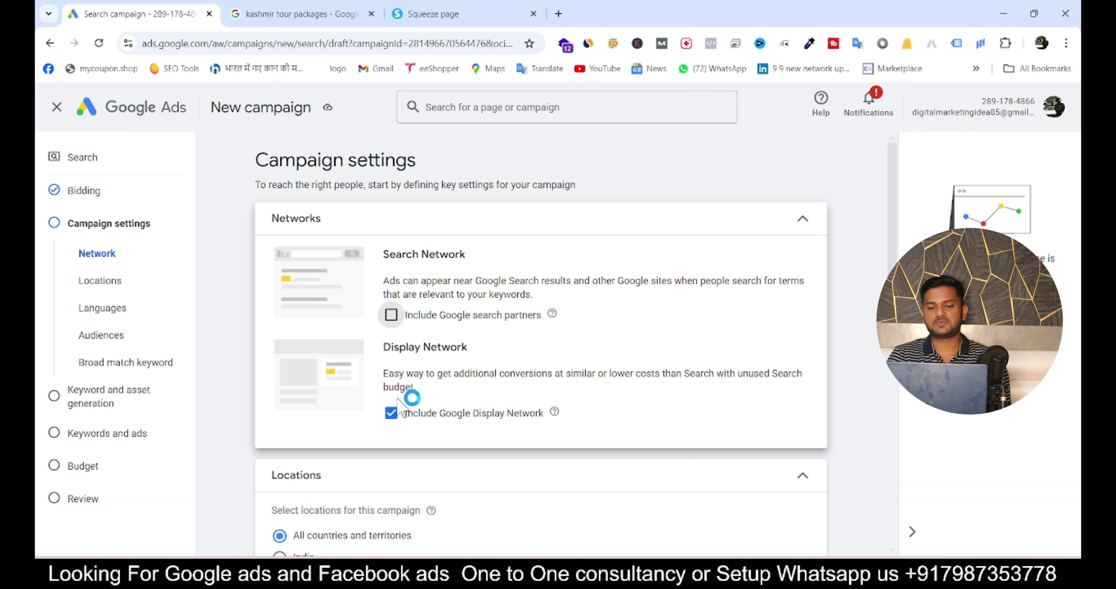
left_click(391, 413)
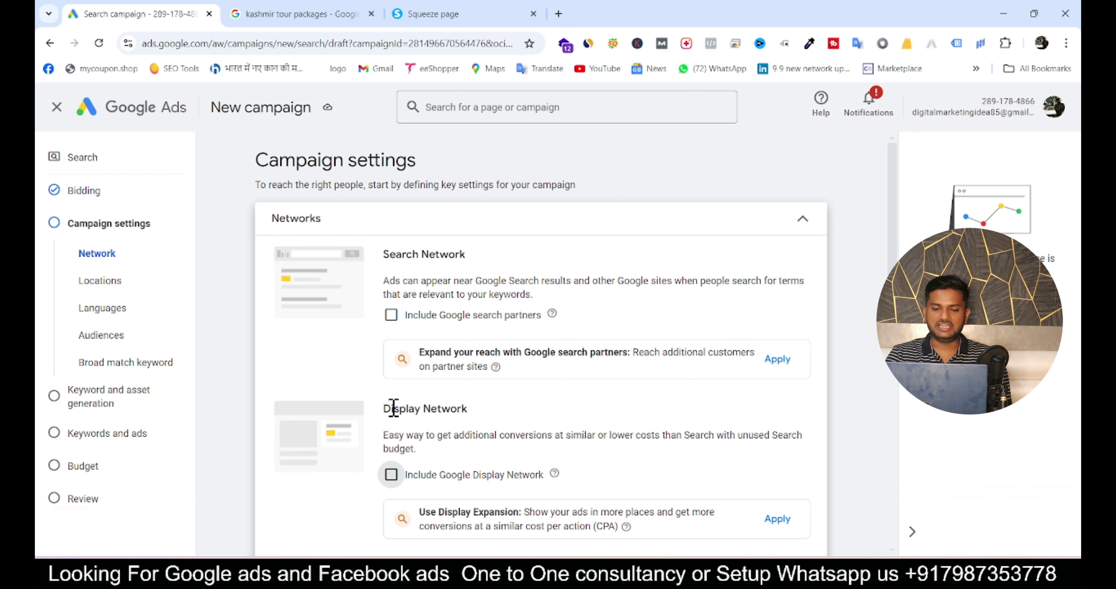
Step: Include the country India as a custom target location and expand the location options
scroll(393, 408, "down", 6)
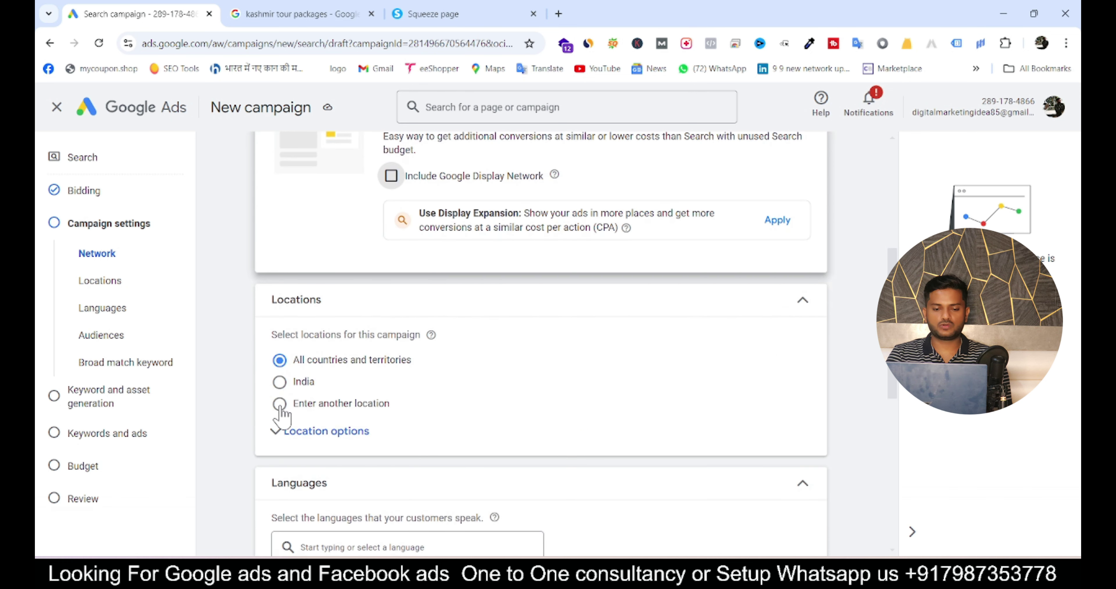
left_click(279, 404)
scroll(294, 433, "down", 2)
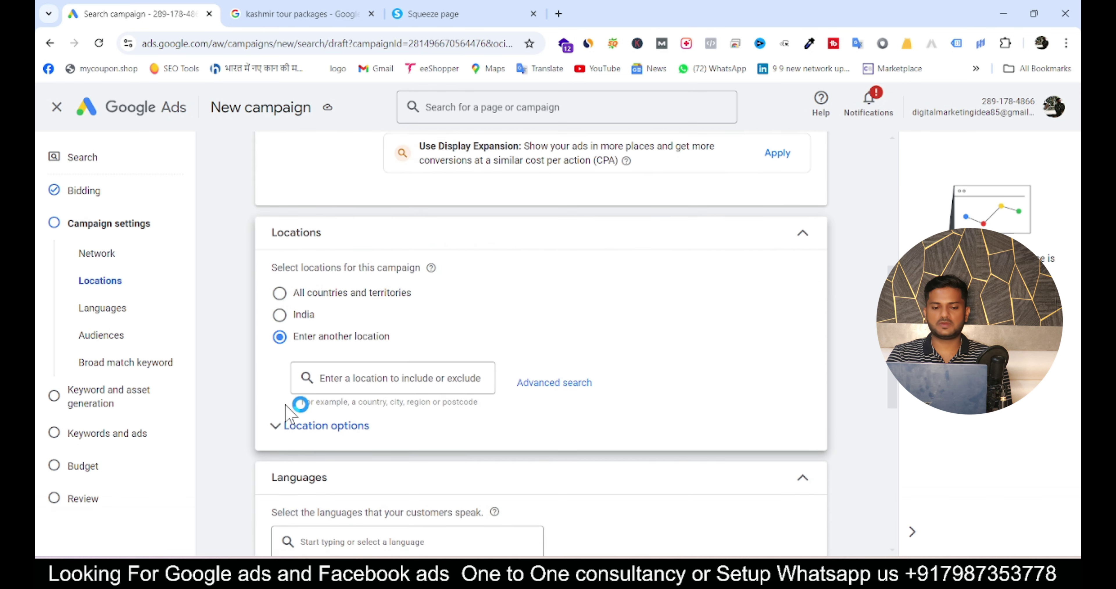
left_click(346, 388)
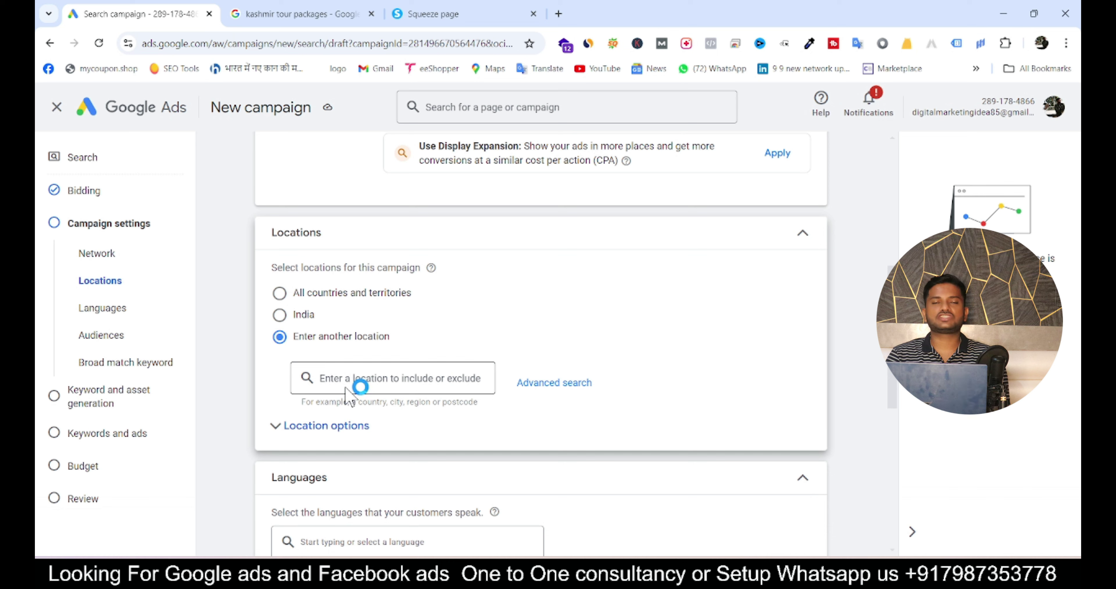
type("in")
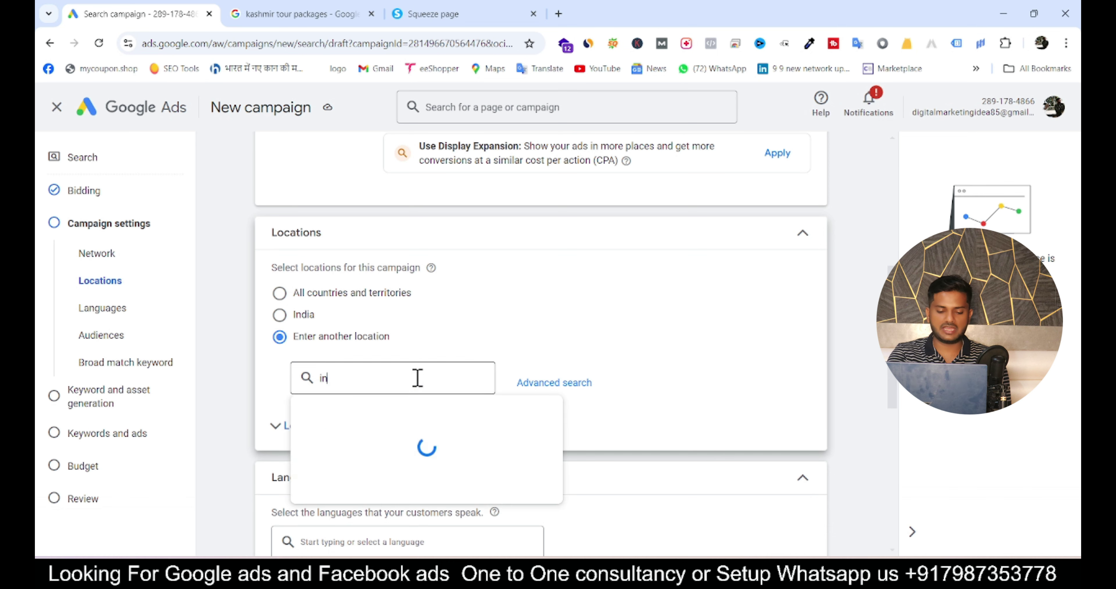
type("dia")
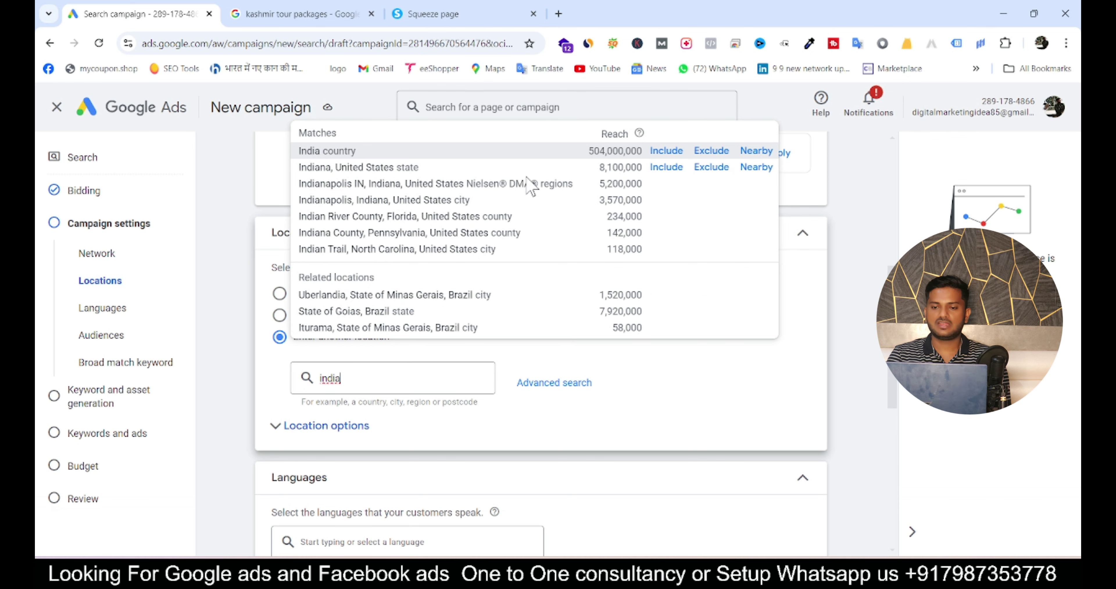
left_click(666, 150)
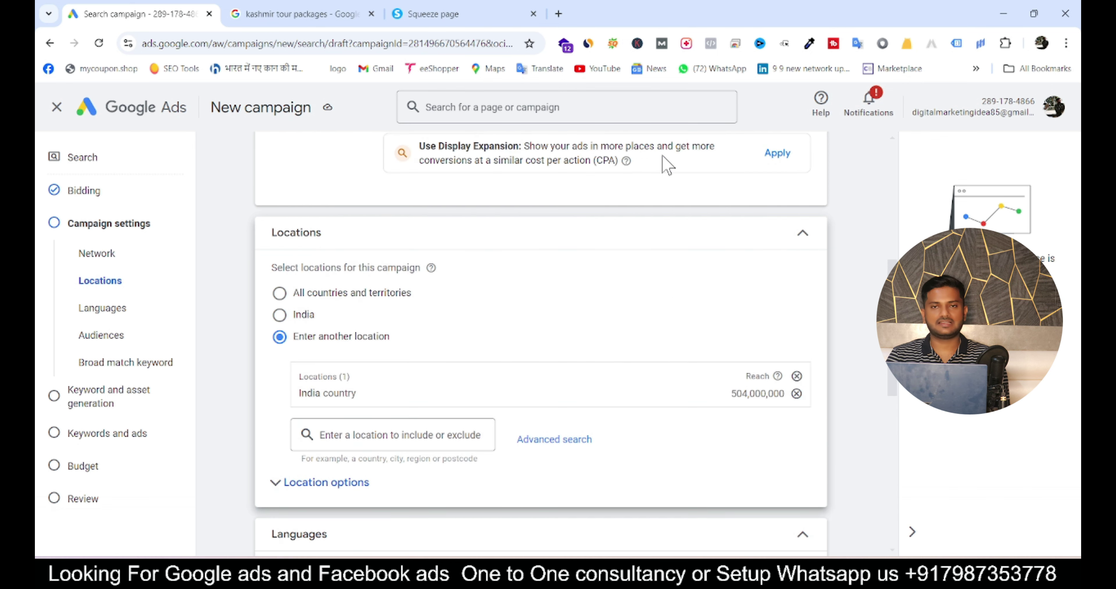
left_click(323, 482)
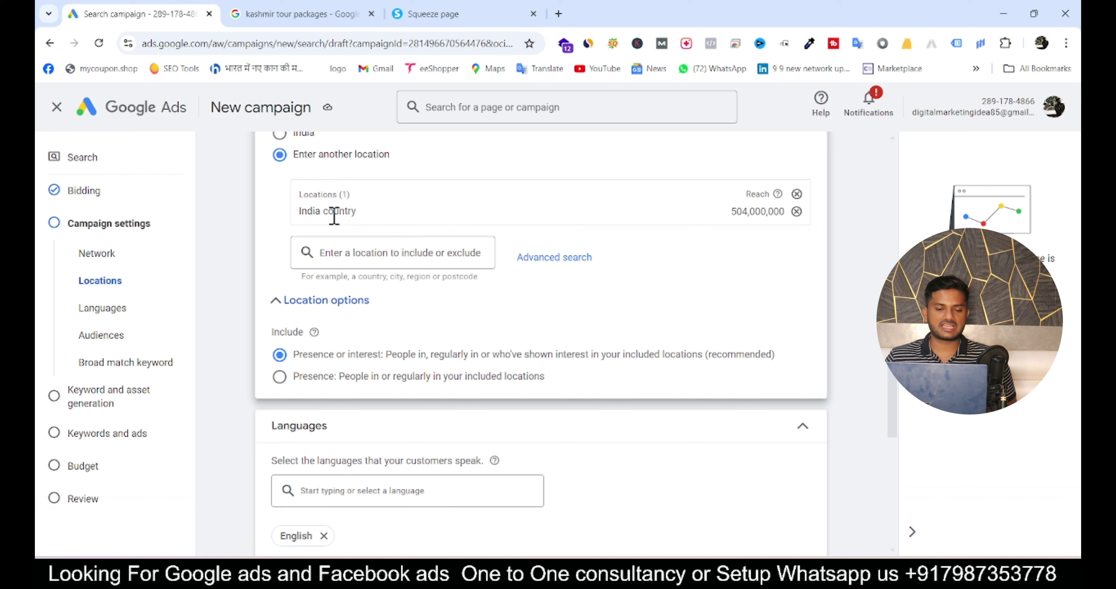
left_click(385, 211)
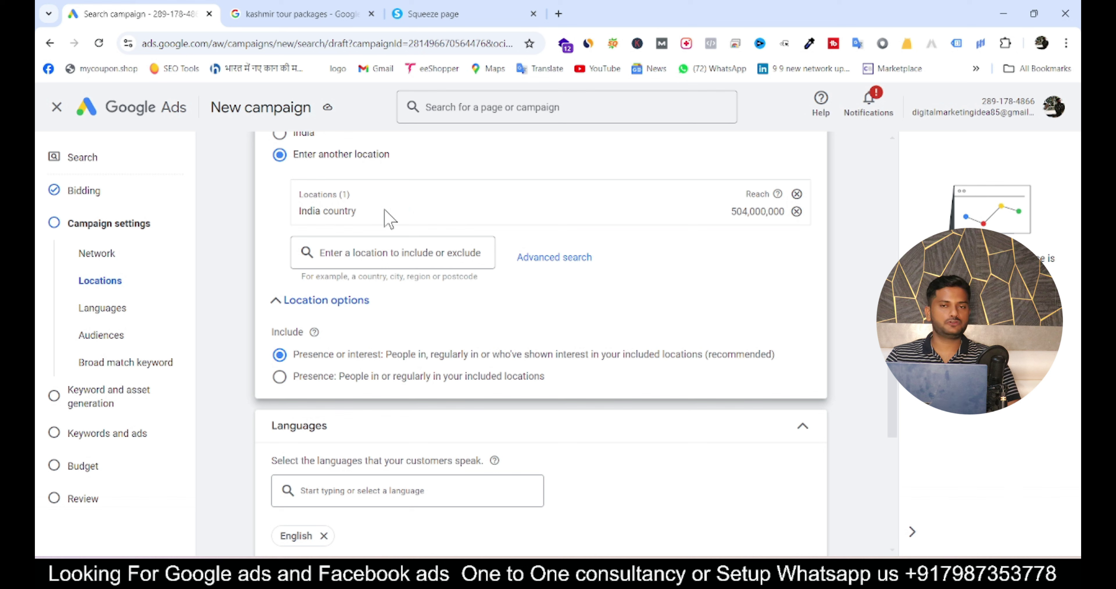
left_click(385, 210)
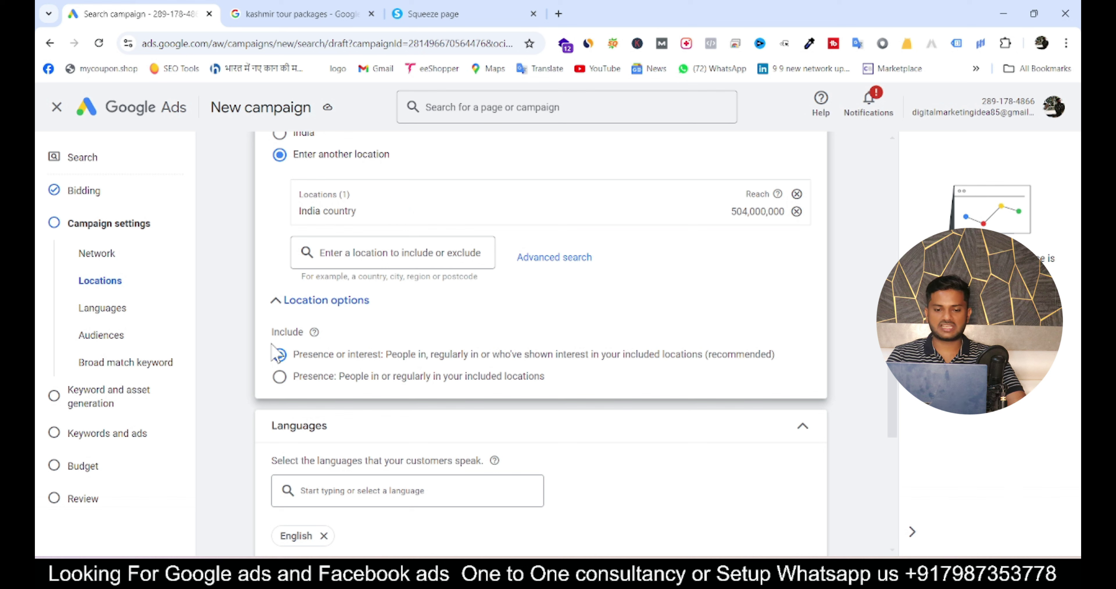
Step: Set the customer languages to All languages and proceed to keyword and asset generation
scroll(383, 383, "down", 3)
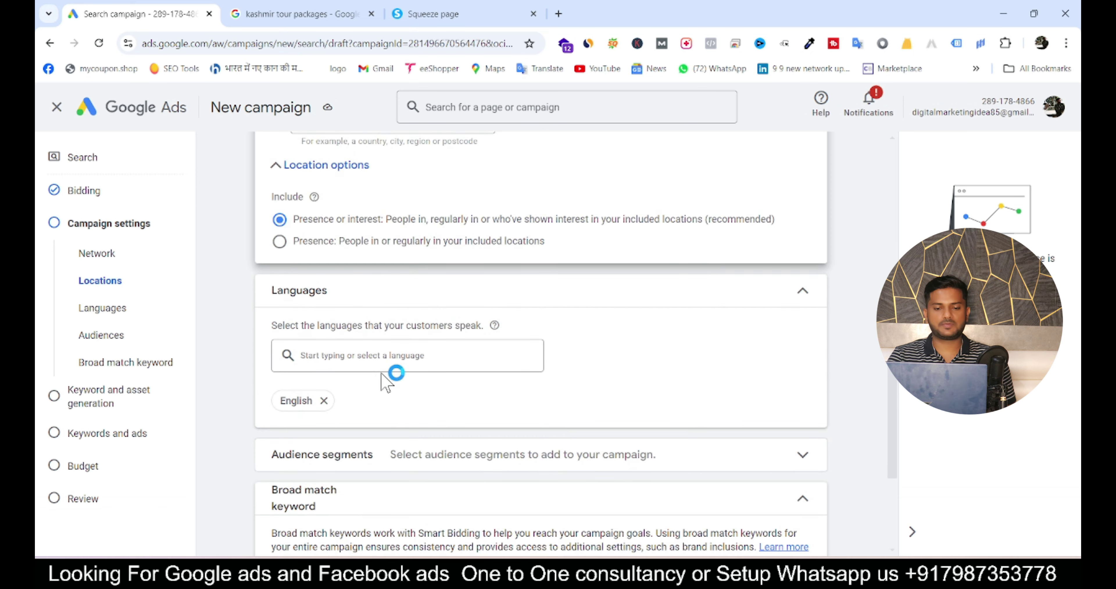
left_click(364, 356)
type("s")
key("BackSpace")
type("all")
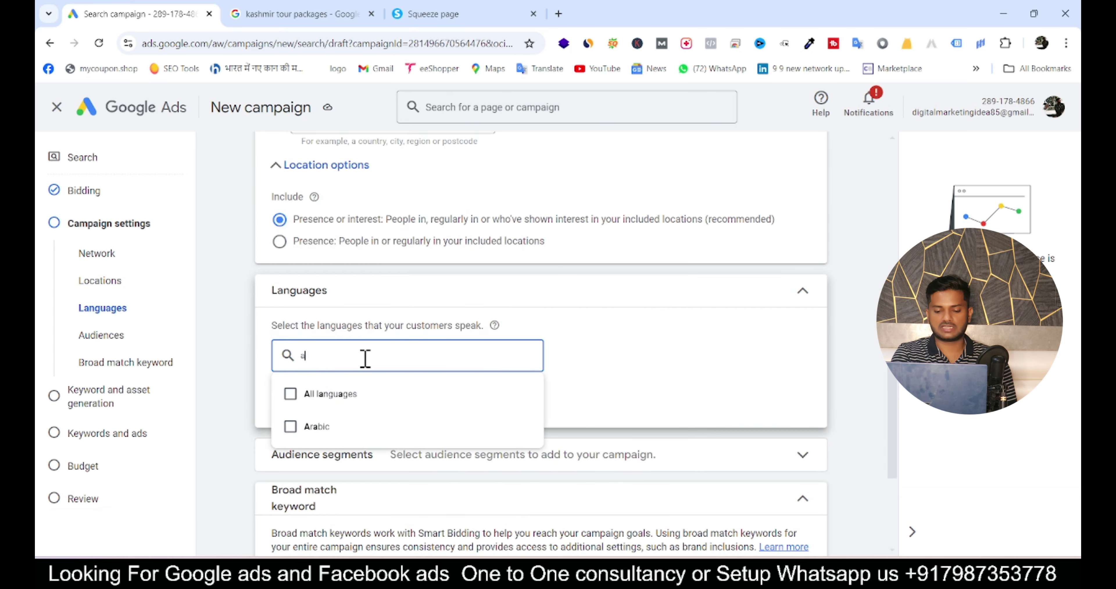
left_click(349, 407)
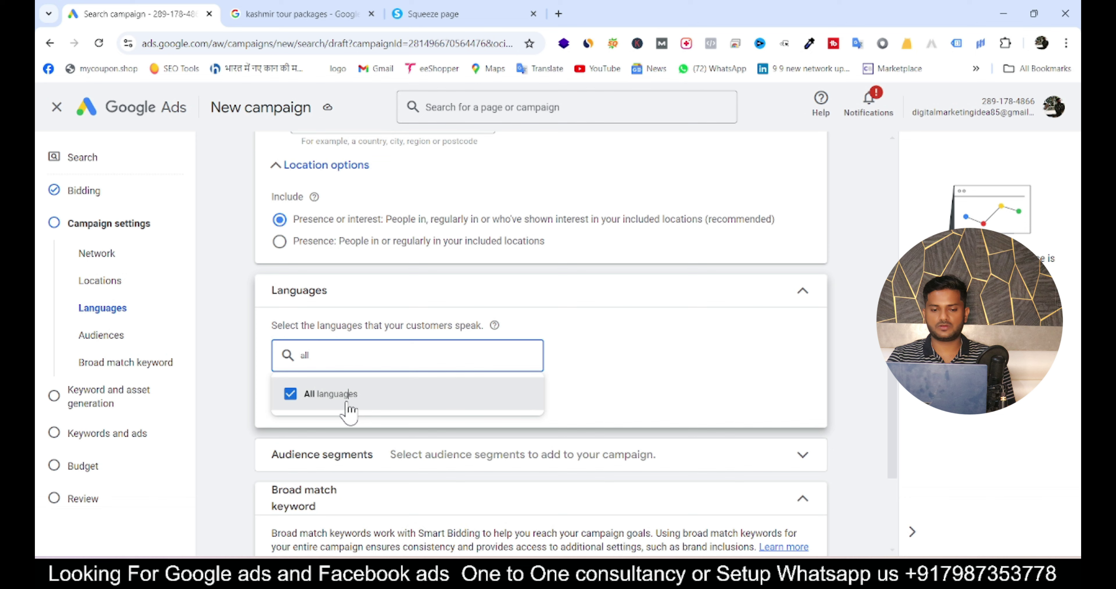
left_click(623, 361)
scroll(623, 361, "down", 5)
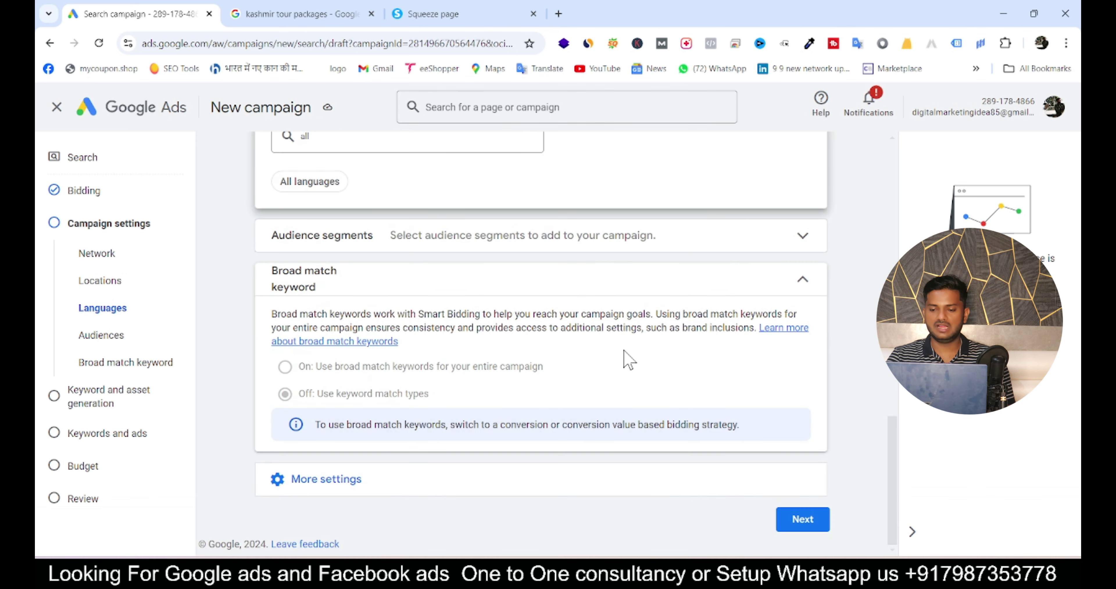
left_click(801, 521)
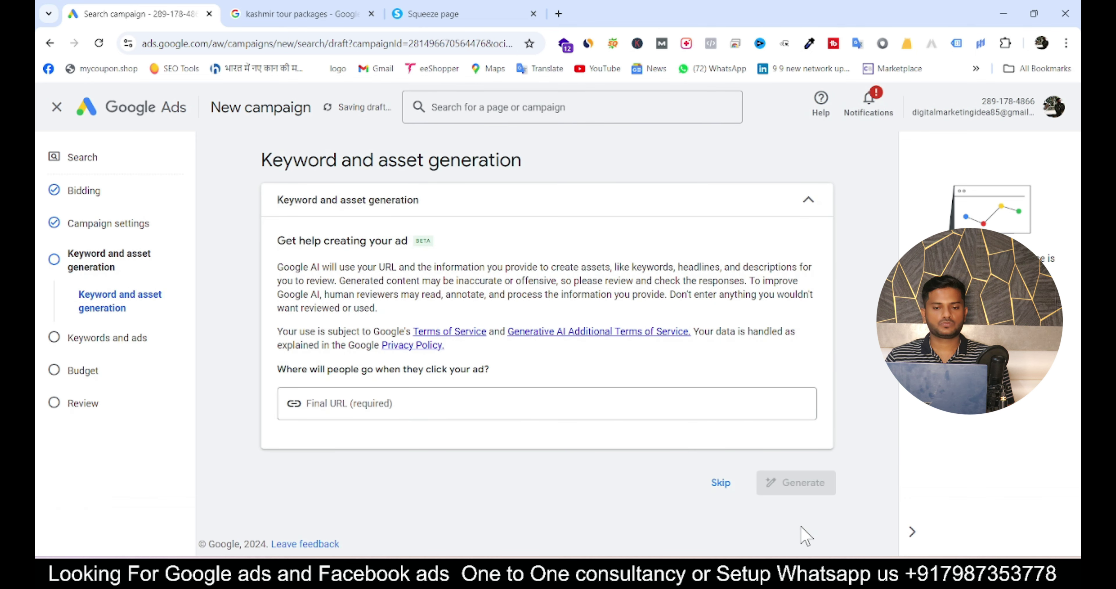
Step: Skip the AI keyword and asset generation and go to the keyword entry for Ad group 1
left_click(721, 483)
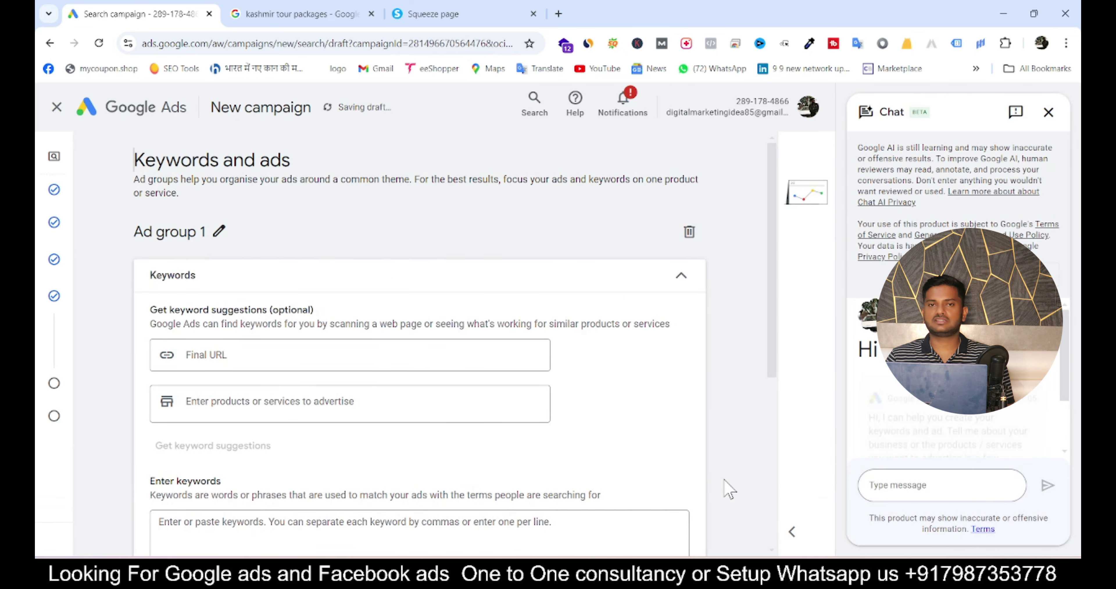
scroll(730, 488, "down", 4)
left_click(510, 376)
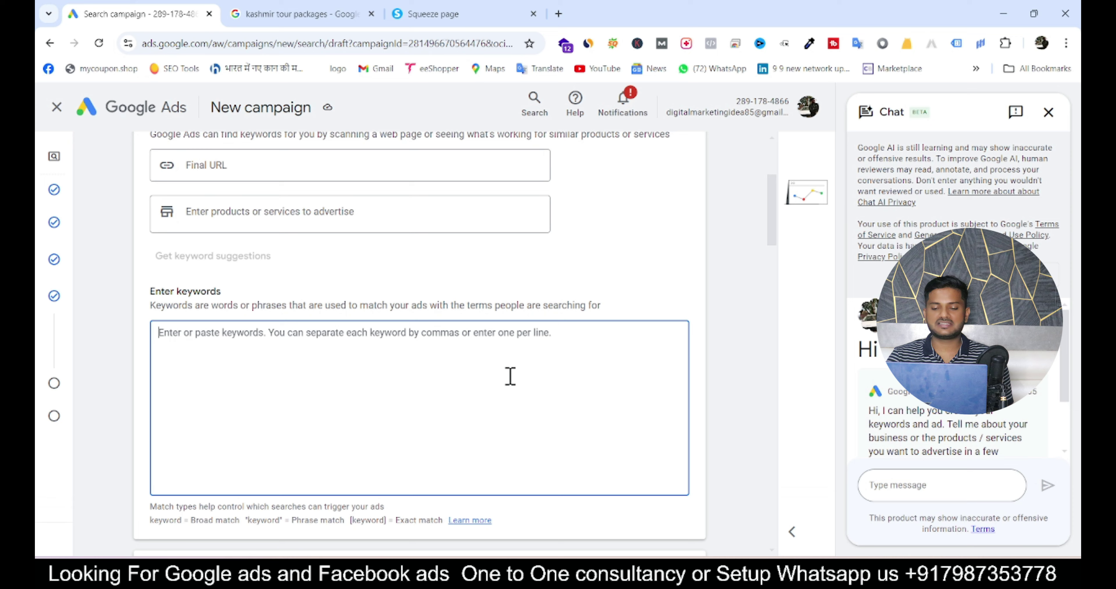
key("alt+Tab")
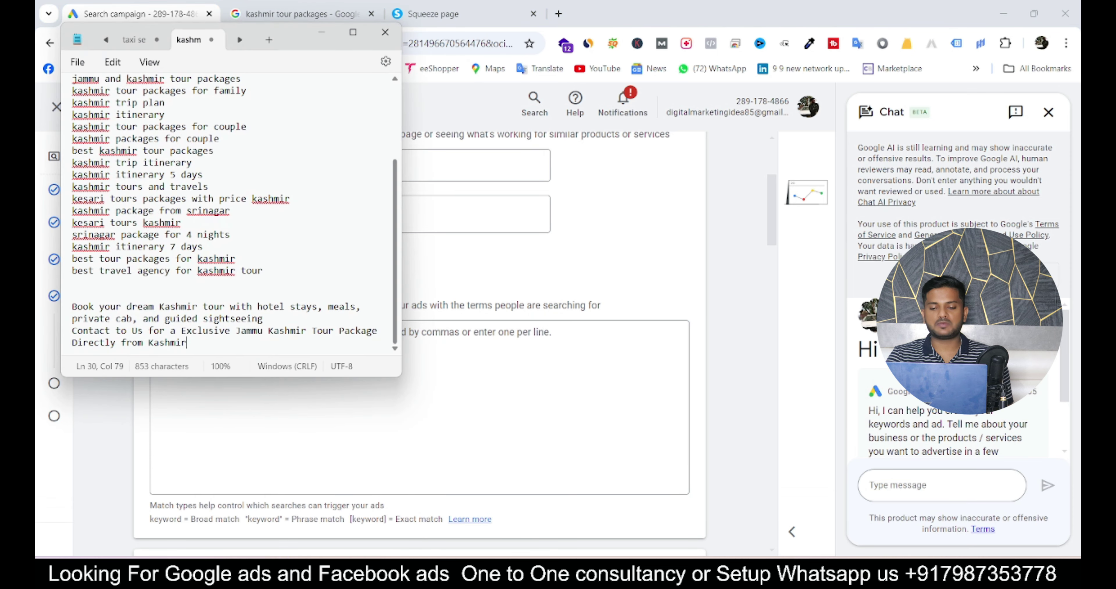
left_click(485, 563)
mouse_move(542, 559)
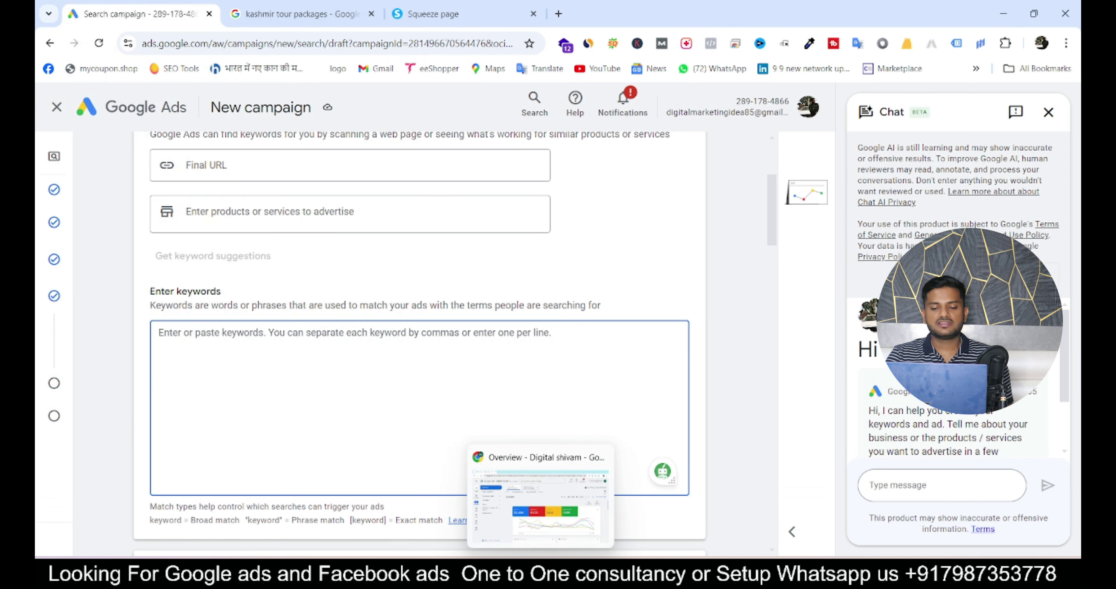
left_click(541, 498)
mouse_move(65, 349)
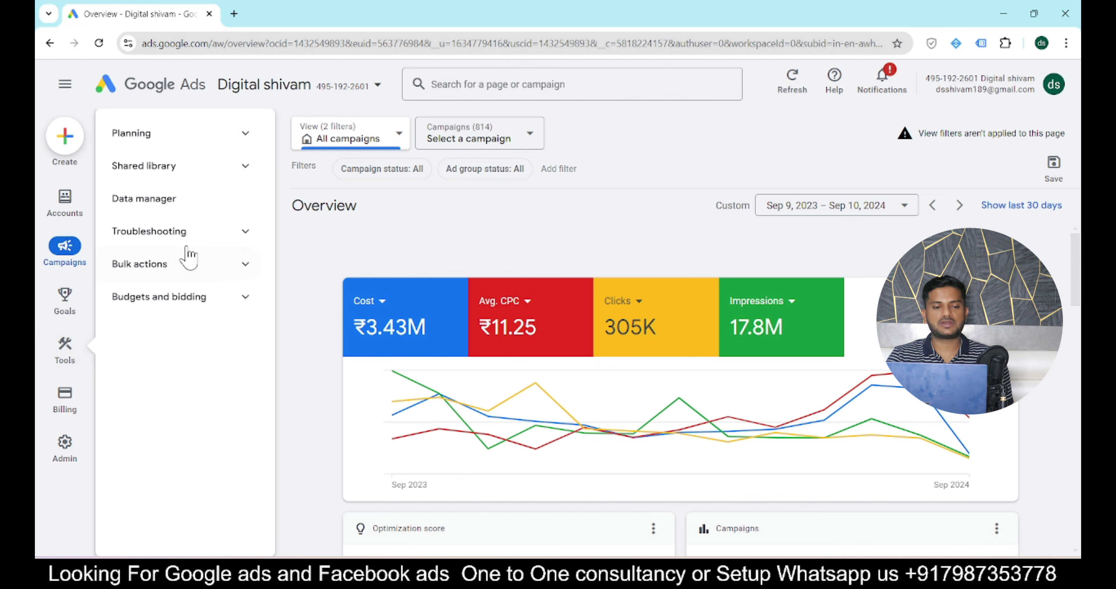
left_click(232, 143)
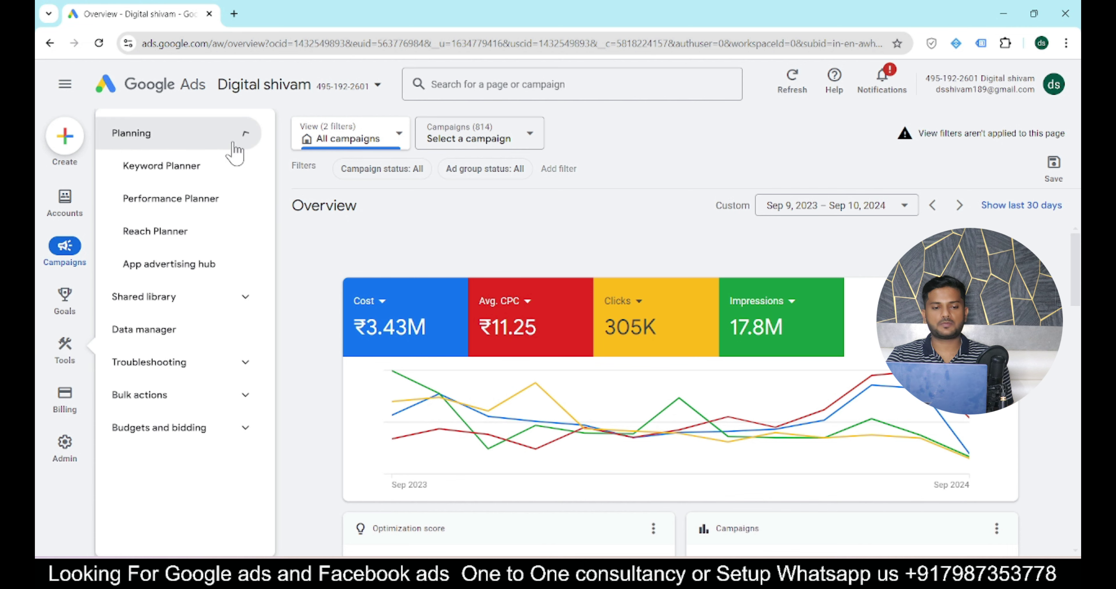
left_click(180, 178)
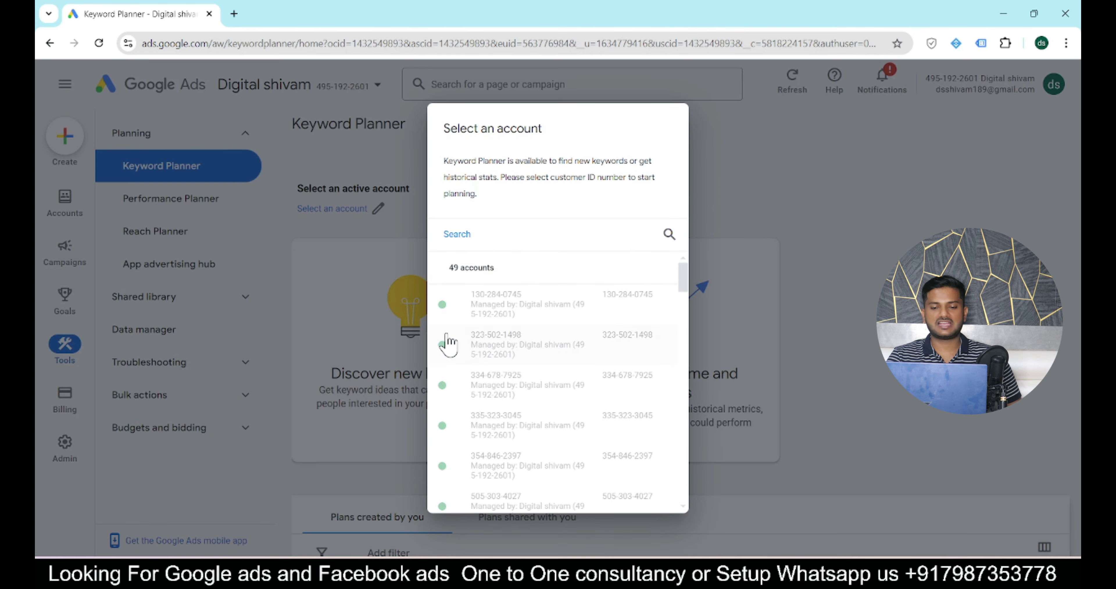
left_click(321, 368)
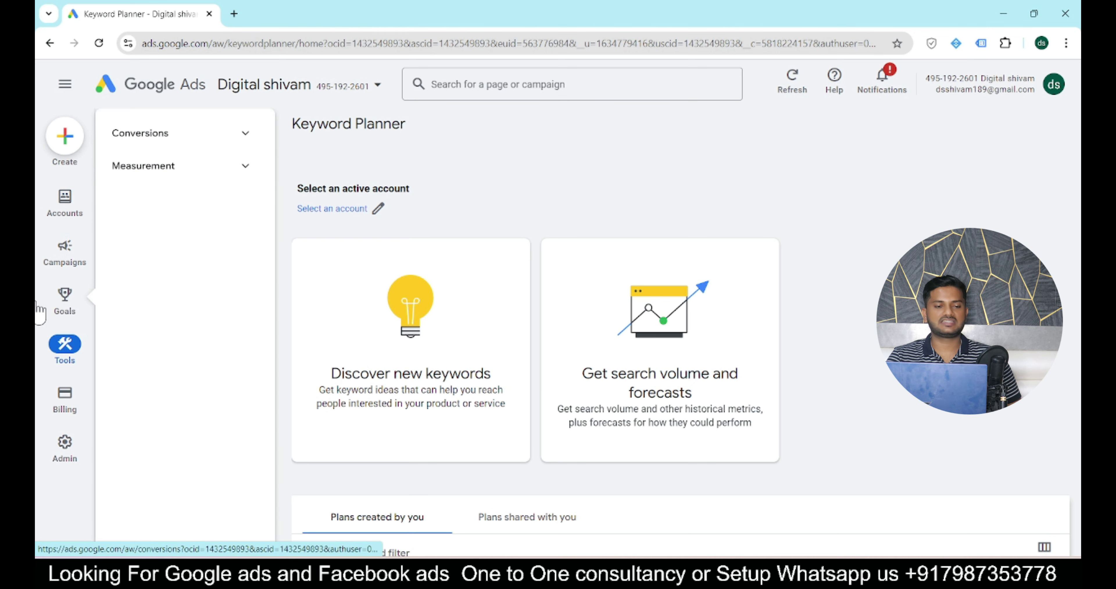
mouse_move(78, 194)
left_click(116, 89)
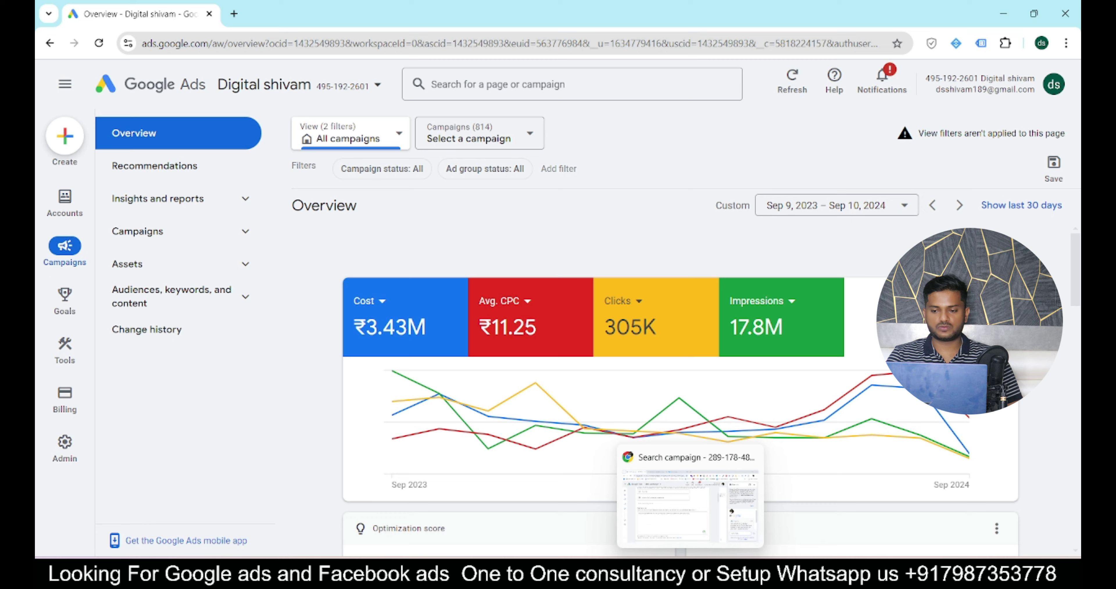
Step: Copy the Kashmir tour keyword list from the Notepad file and paste it into the campaign draft's keywords for Ad group 1
left_click(694, 498)
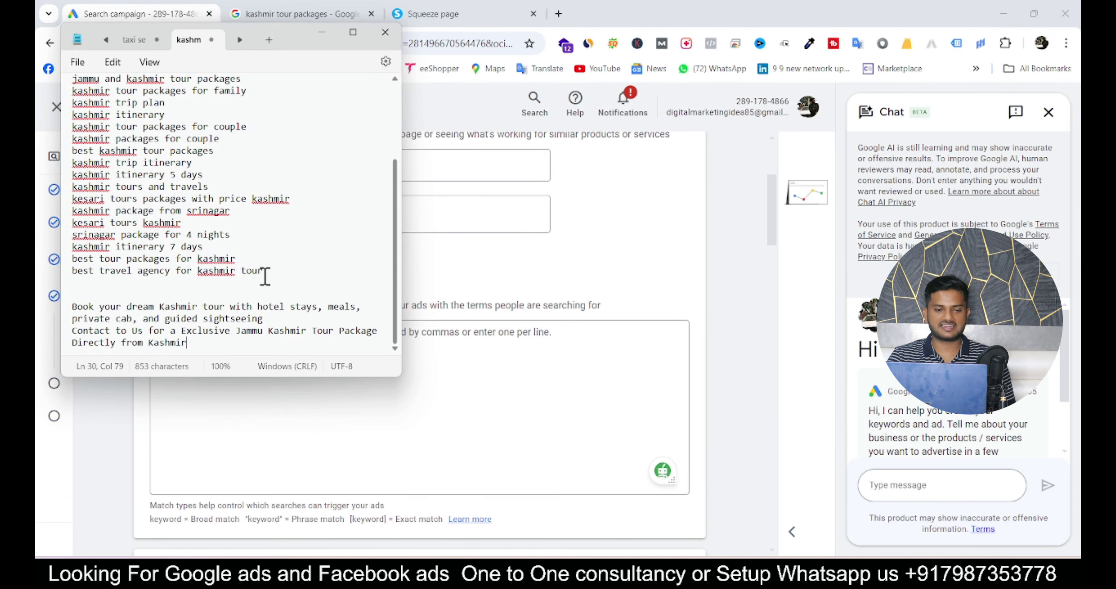
left_click_drag(281, 271, 44, 61)
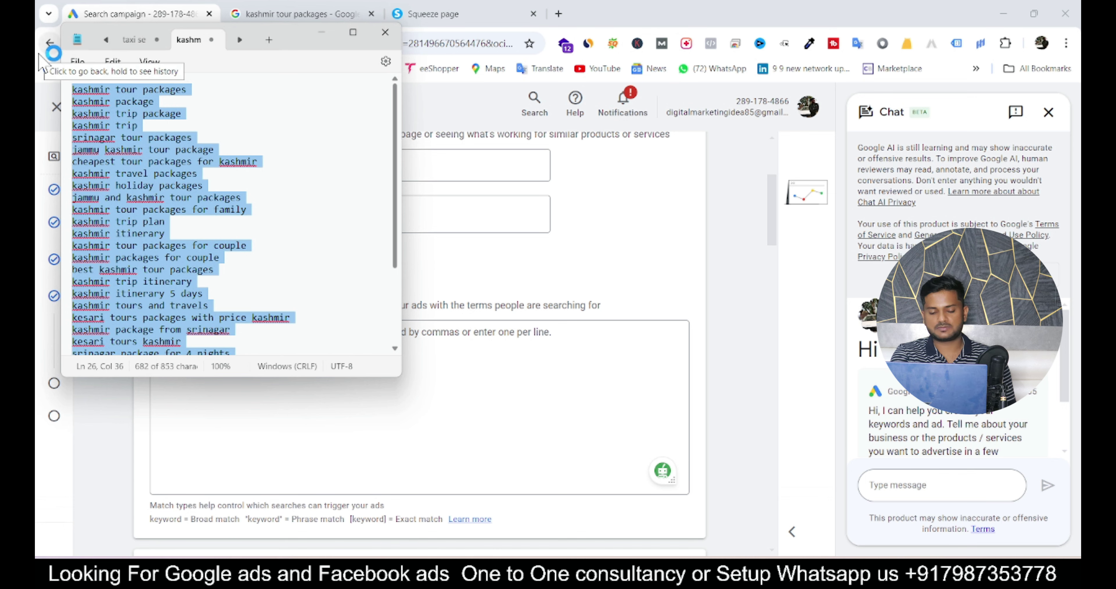
key("ctrl+c")
left_click(422, 326)
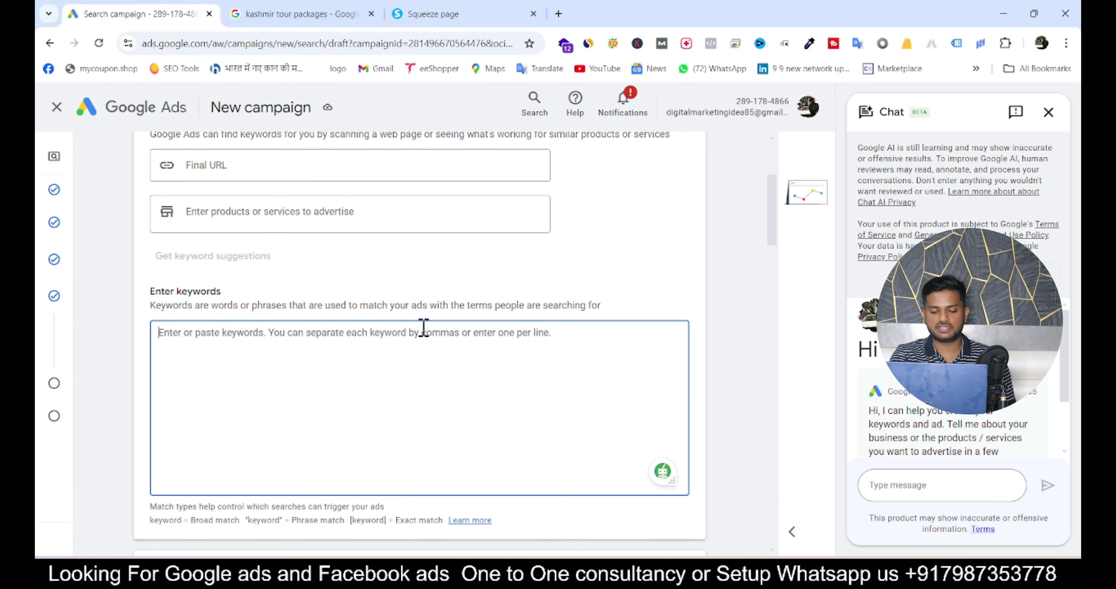
key("ctrl+v")
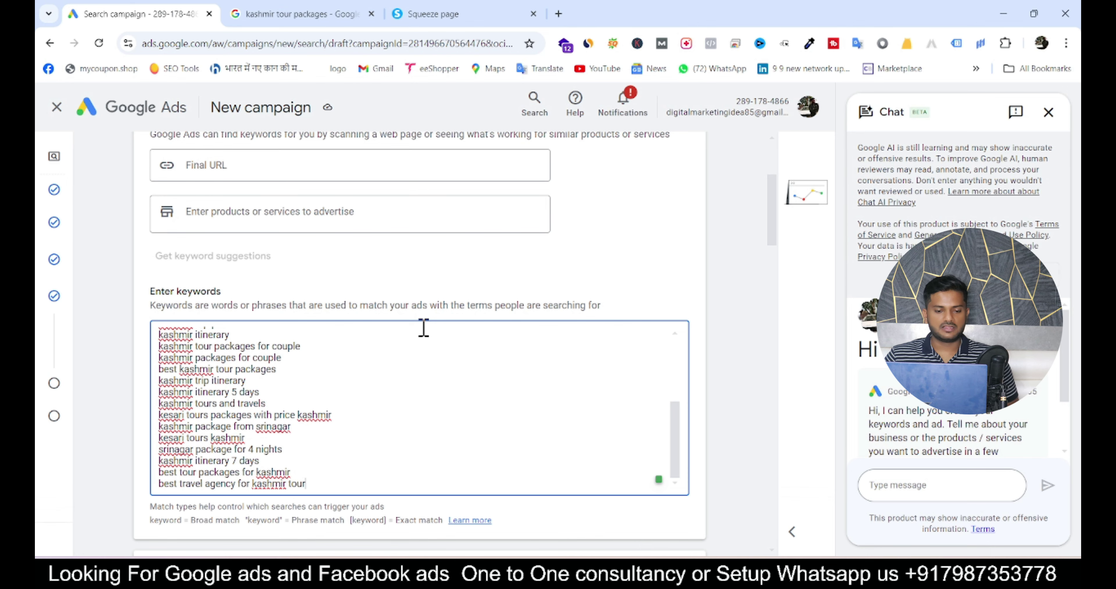
Step: Review the ad's strength, final URL, display path, headlines and preview, plus its sitelink and callout sections
scroll(373, 391, "down", 2)
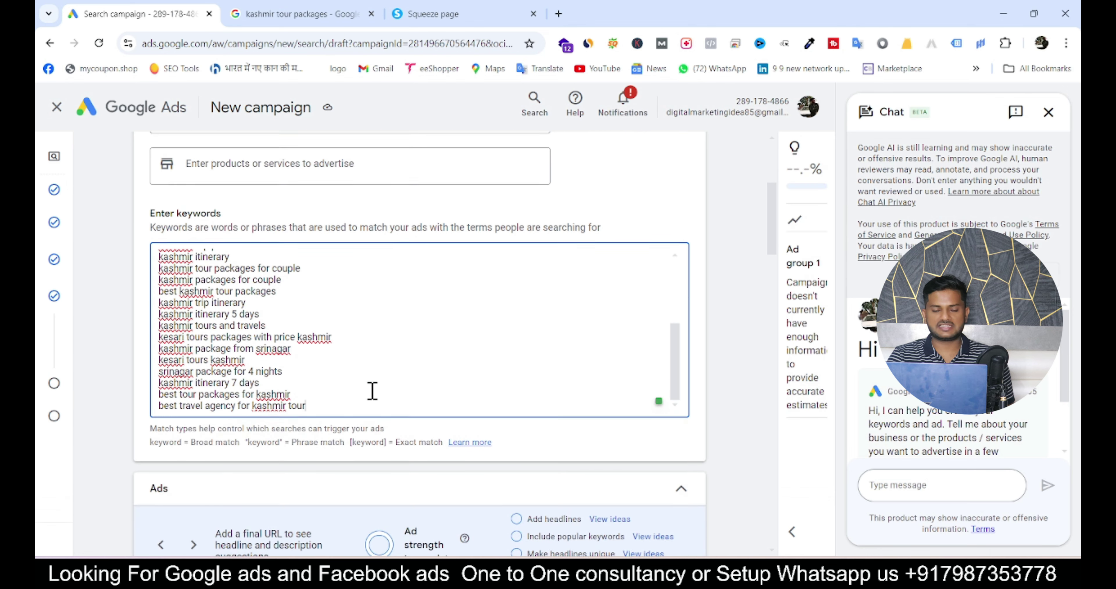
scroll(372, 391, "down", 9)
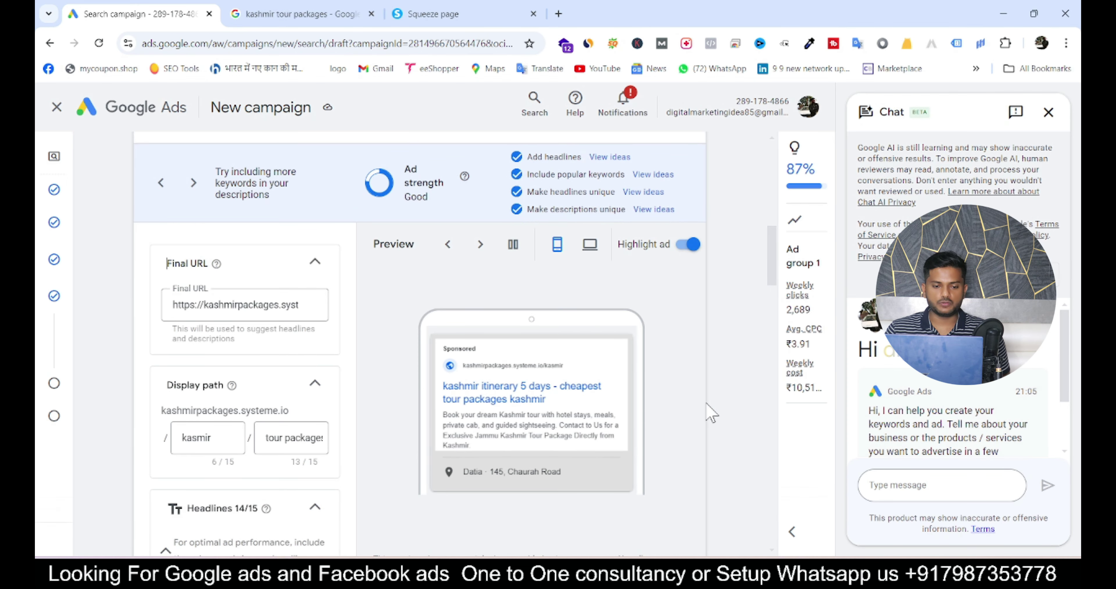
scroll(234, 429, "down", 5)
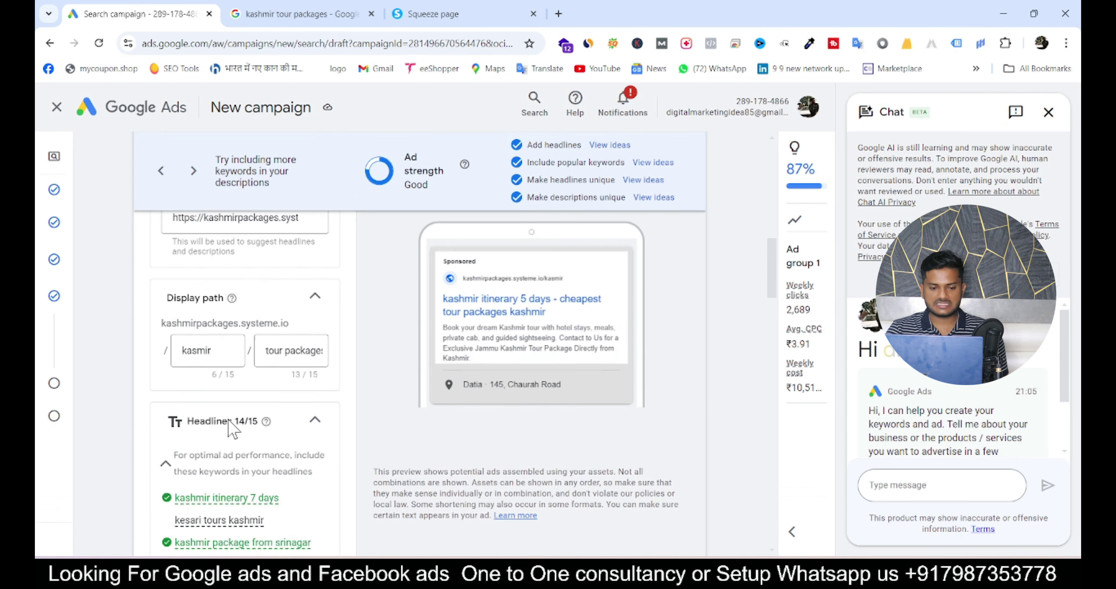
scroll(234, 429, "up", 5)
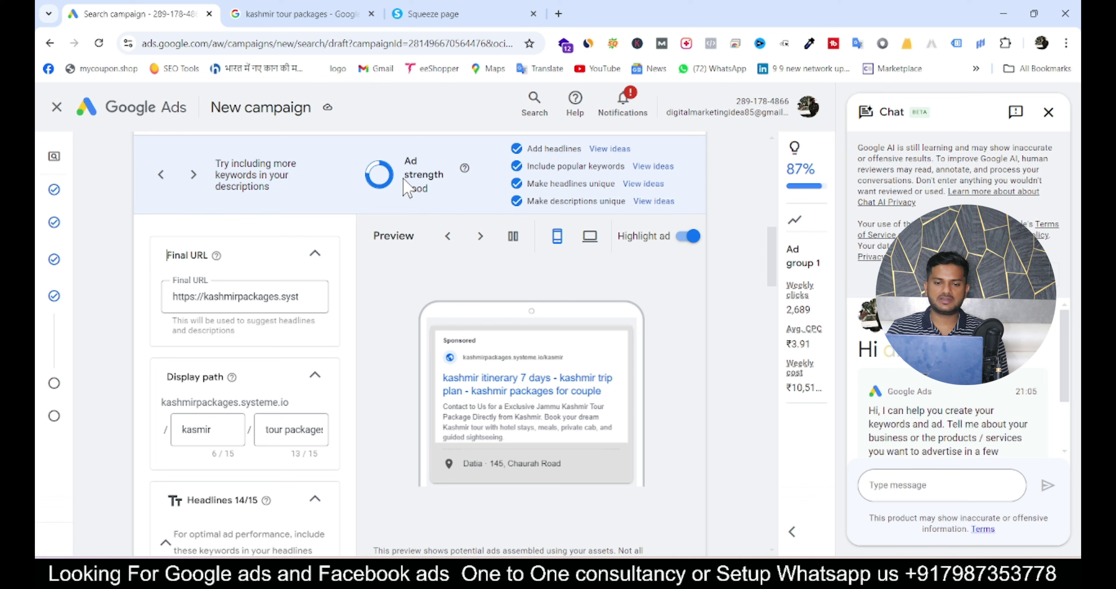
left_click(392, 157)
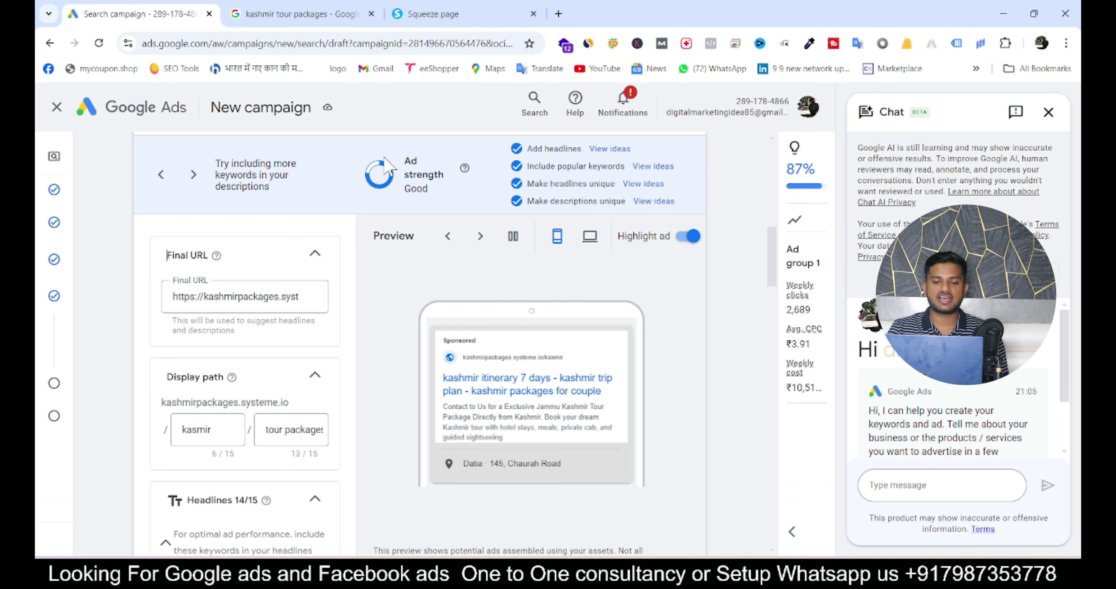
scroll(414, 390, "down", 15)
left_click(281, 324)
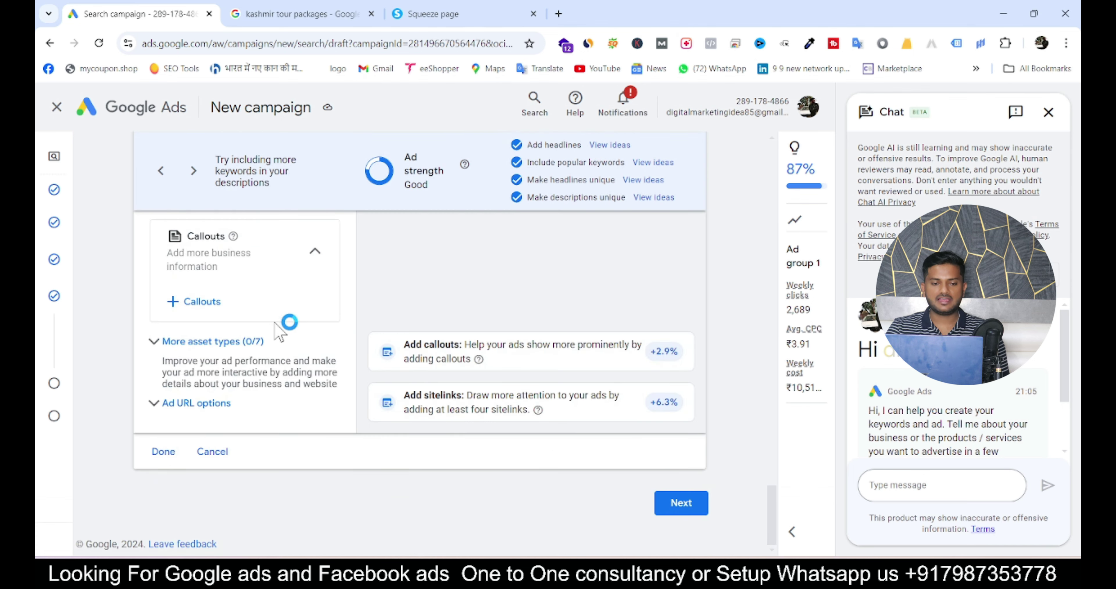
scroll(280, 332, "up", 4)
scroll(282, 327, "down", 2)
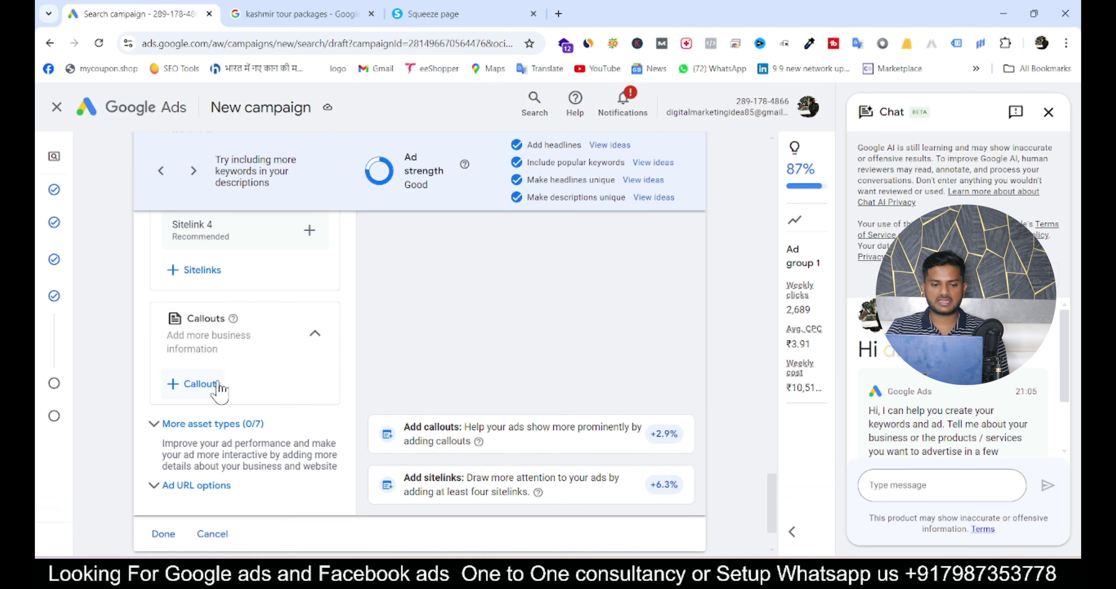
scroll(219, 390, "up", 3)
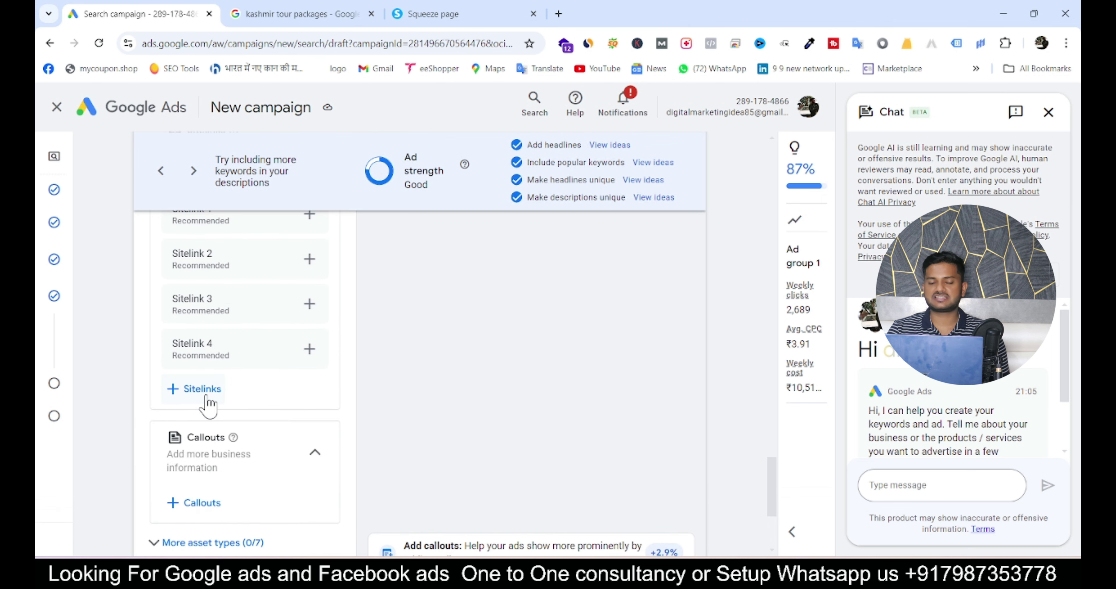
Step: Examine the fields for creating Sitelink 1 and Sitelink 2, and close the sitelink forms without adding any
left_click(204, 390)
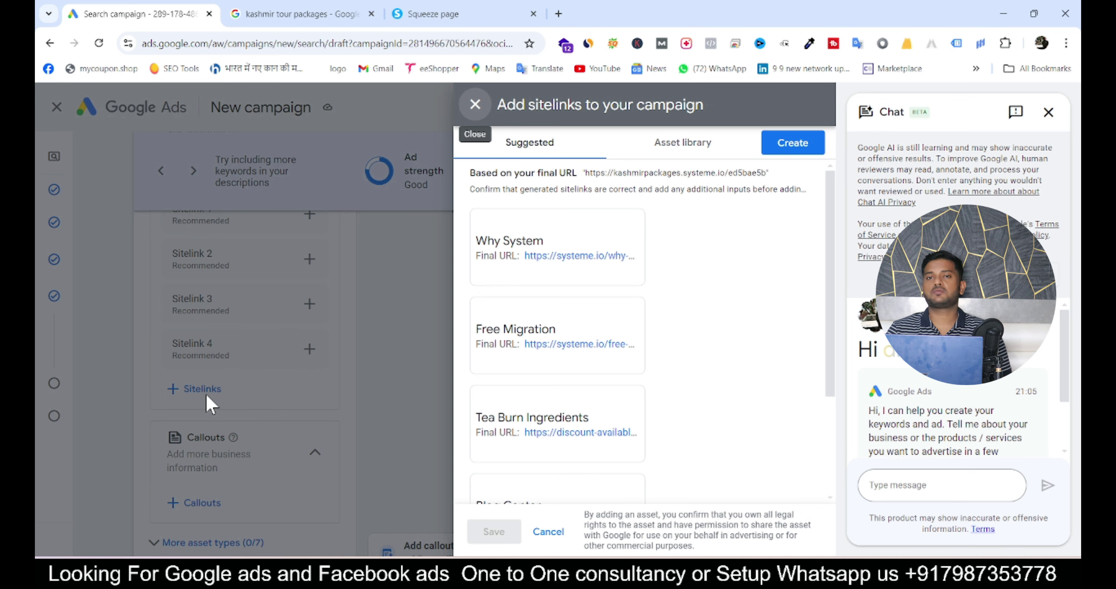
left_click(792, 144)
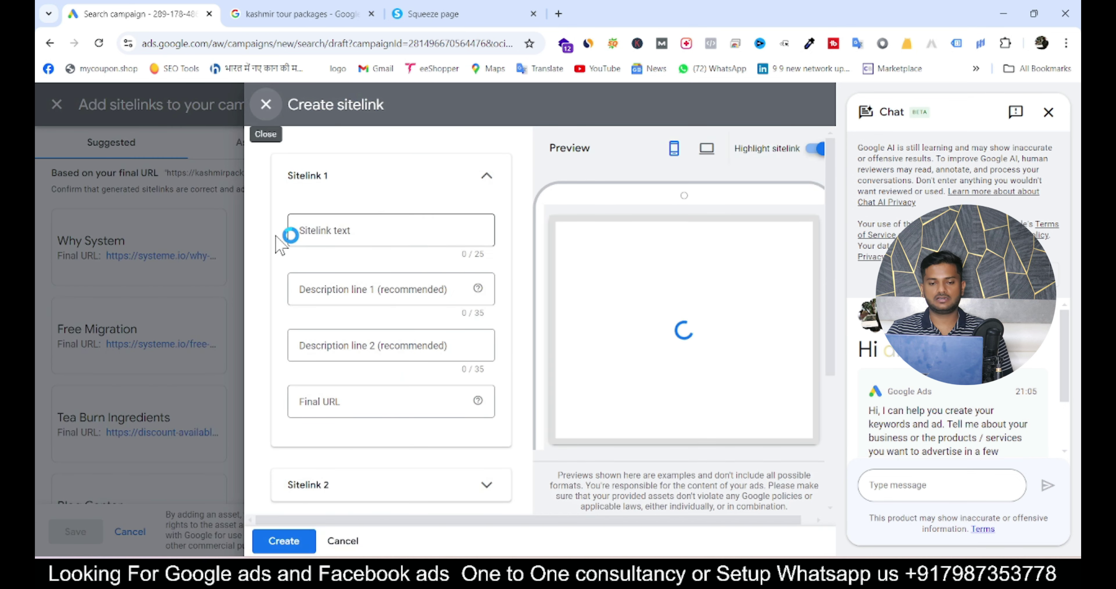
left_click(351, 247)
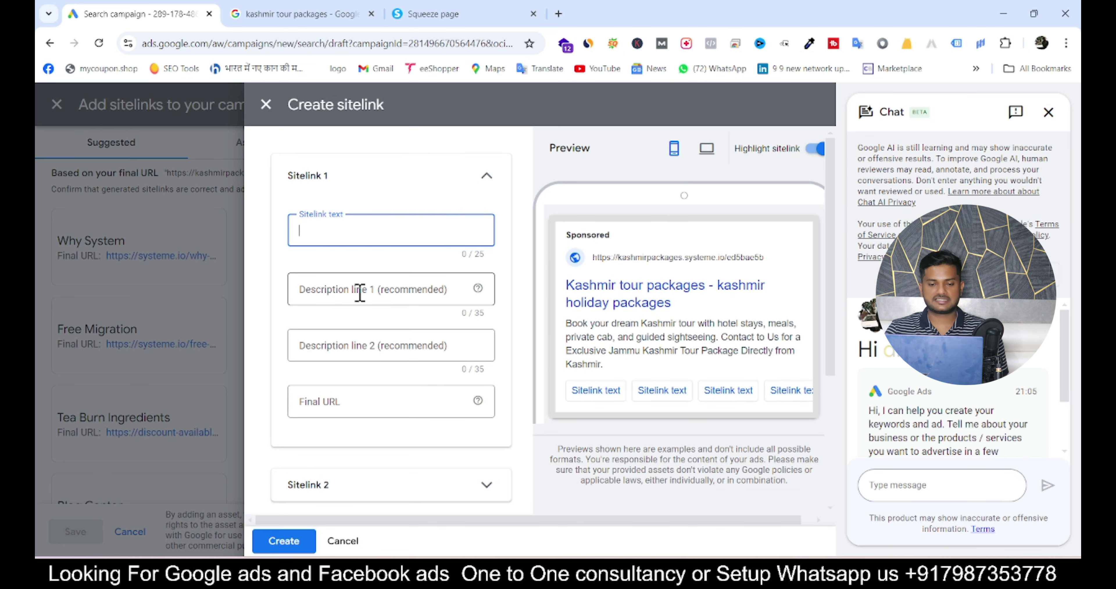
left_click(299, 404)
scroll(312, 405, "down", 3)
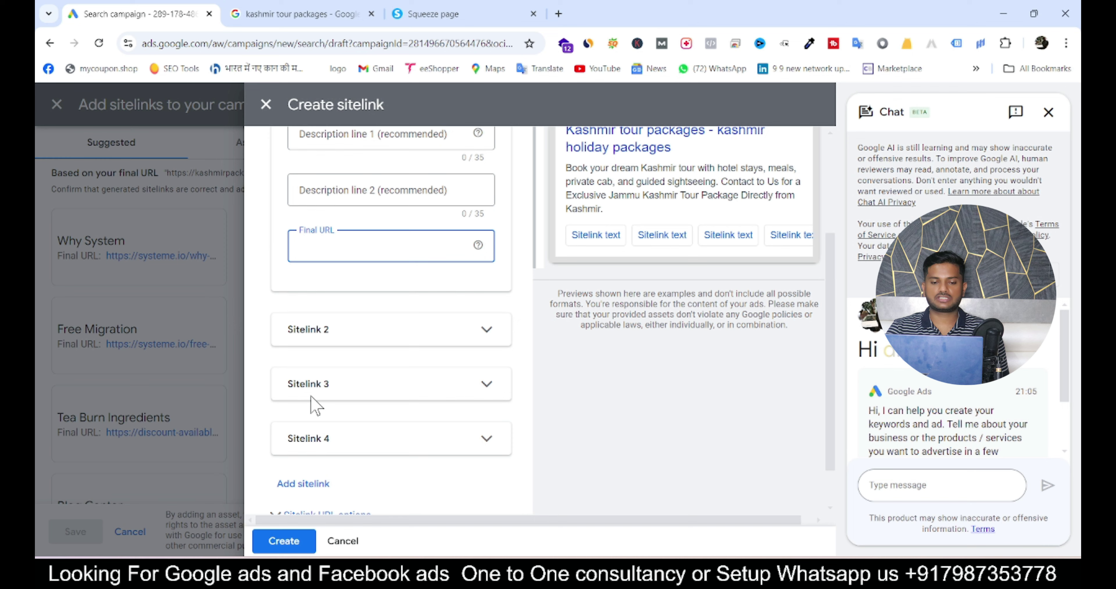
left_click(406, 331)
scroll(405, 337, "down", 2)
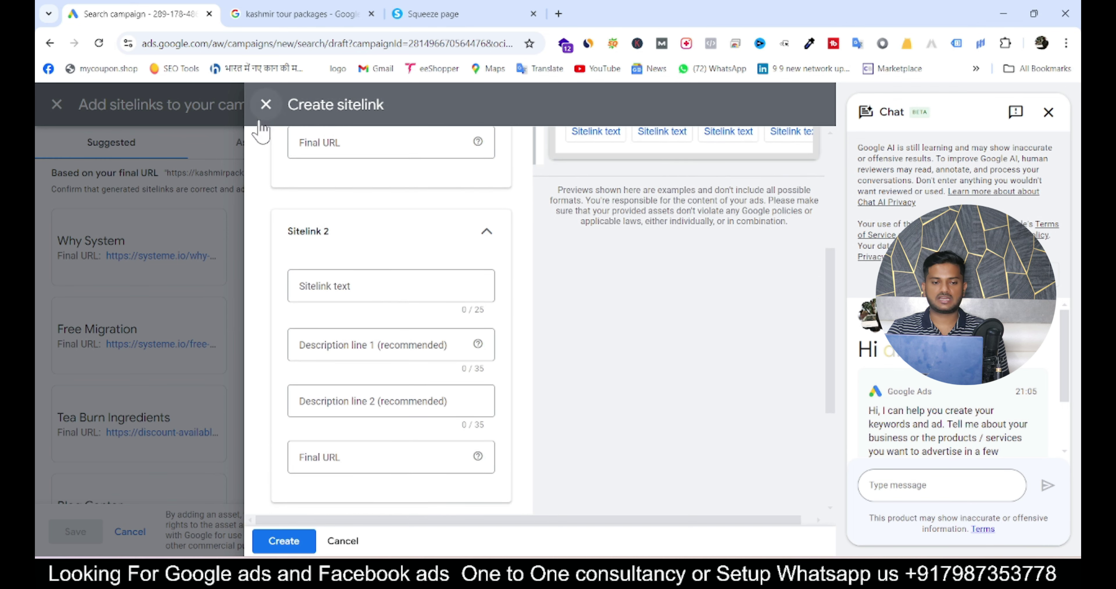
left_click(265, 107)
left_click(475, 104)
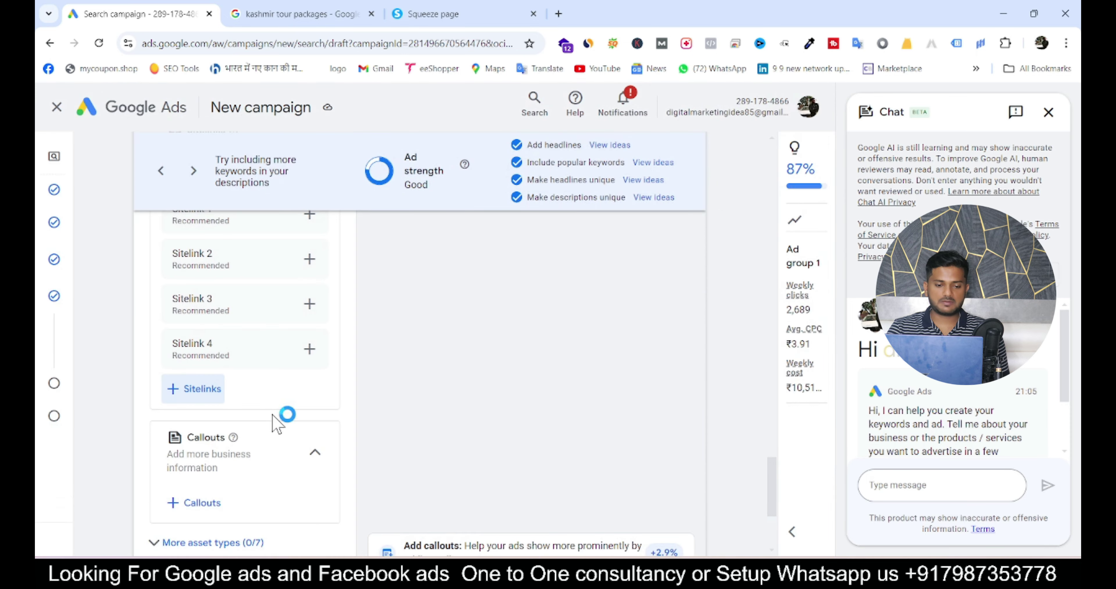
Step: Draft a new campaign-level callout with the text "Call Now", and discard it without adding any callouts
left_click(200, 503)
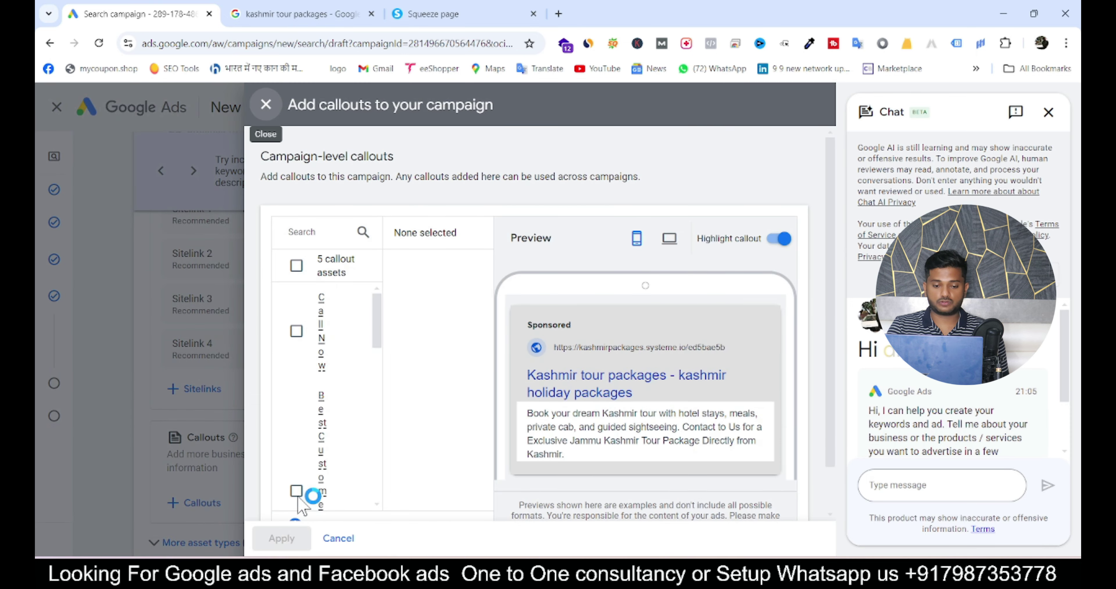
scroll(302, 507, "down", 10)
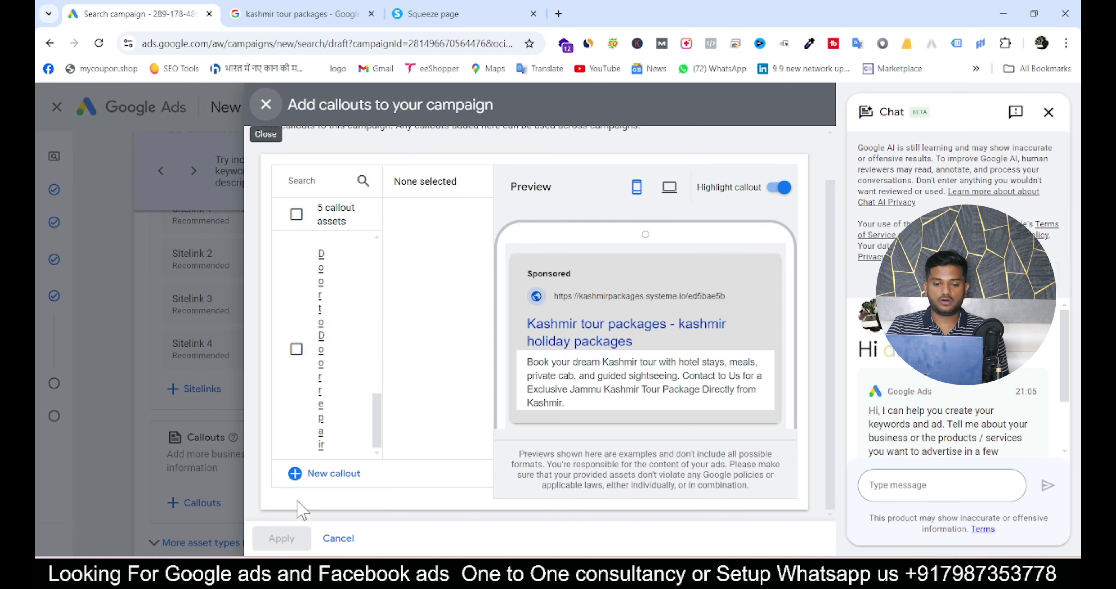
left_click(315, 474)
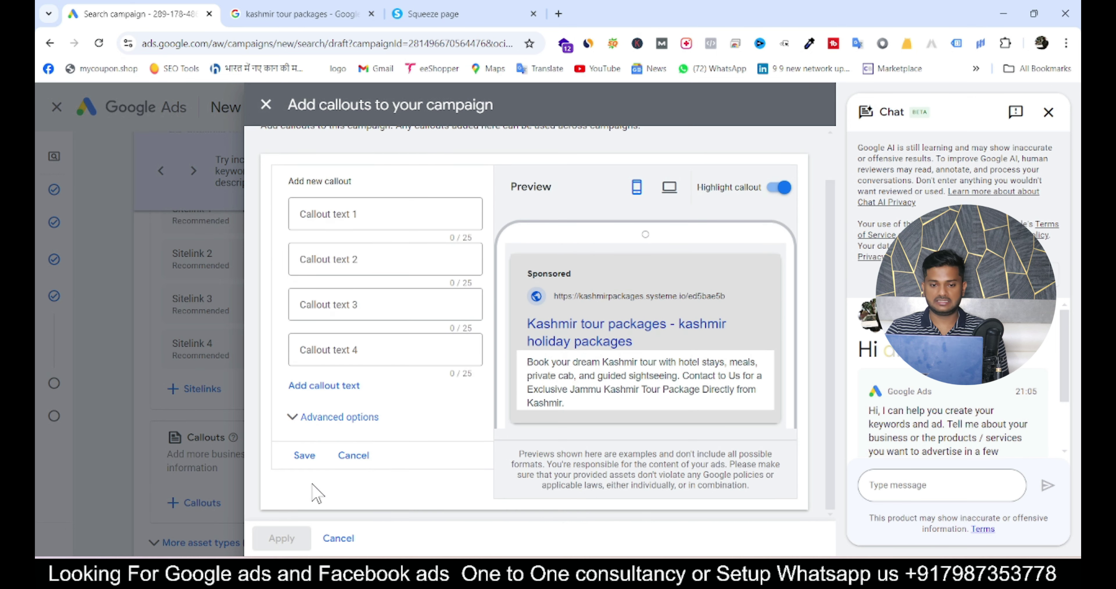
left_click(373, 210)
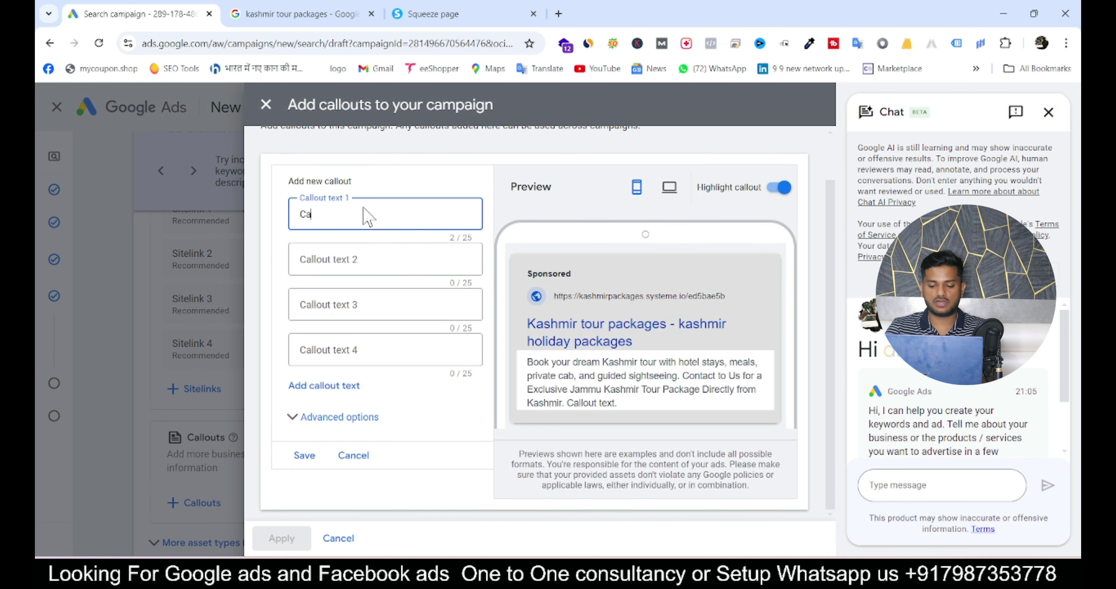
type("Cal;")
key("BackSpace")
type("l")
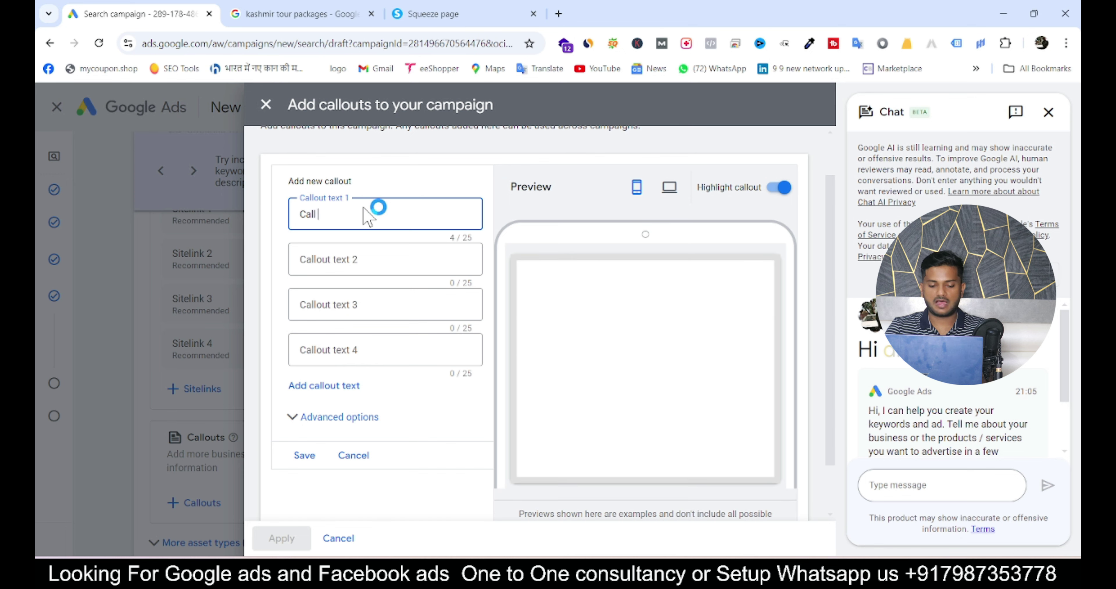
type(" Noiw")
key("BackSpace")
key("BackSpace")
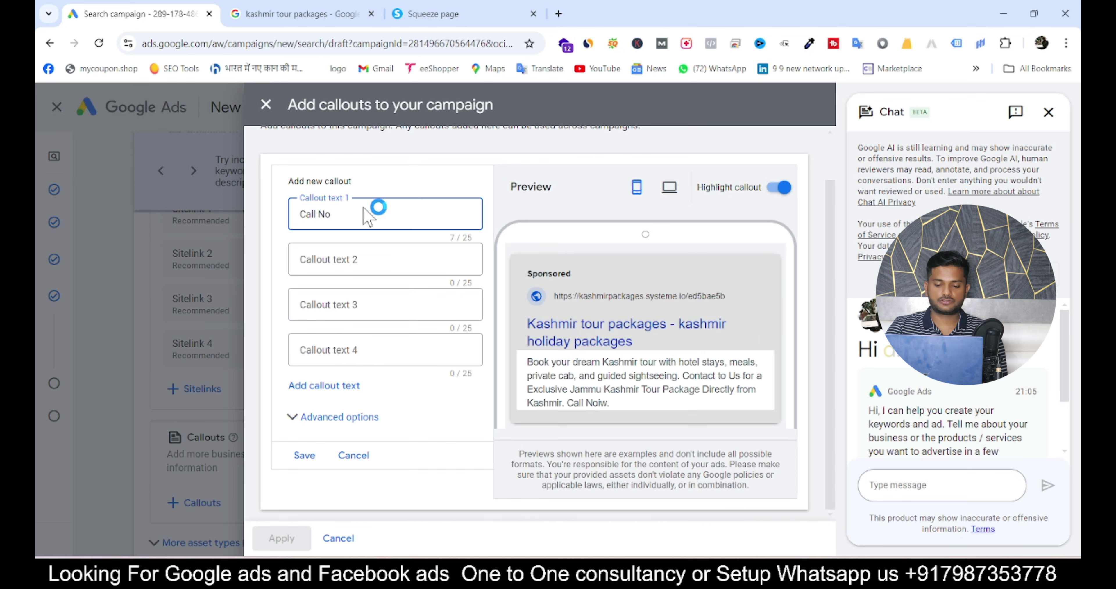
type("w")
left_click(347, 264)
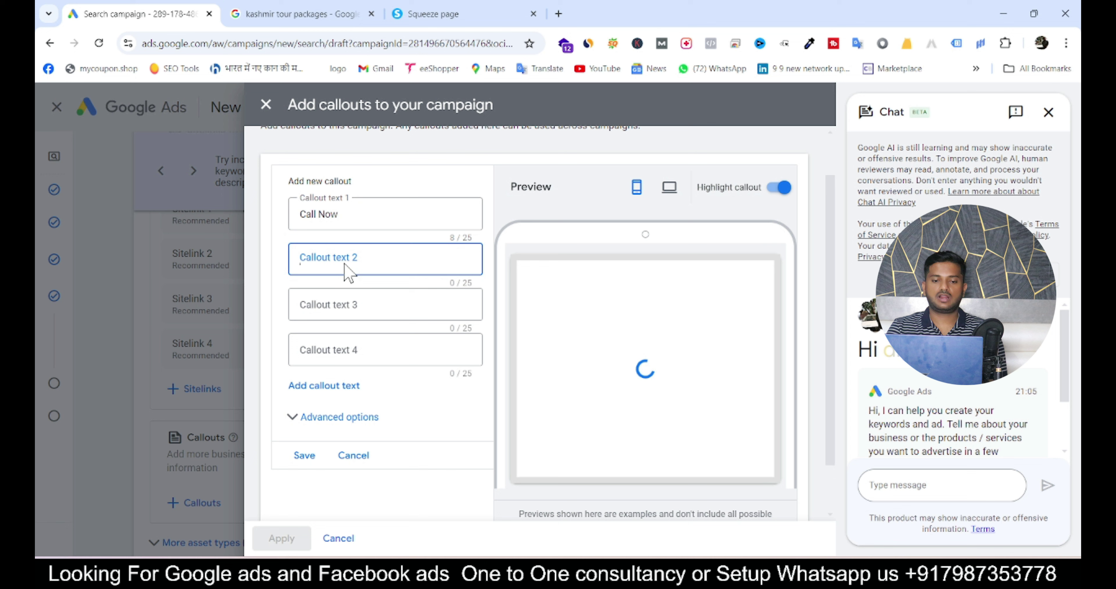
left_click(356, 316)
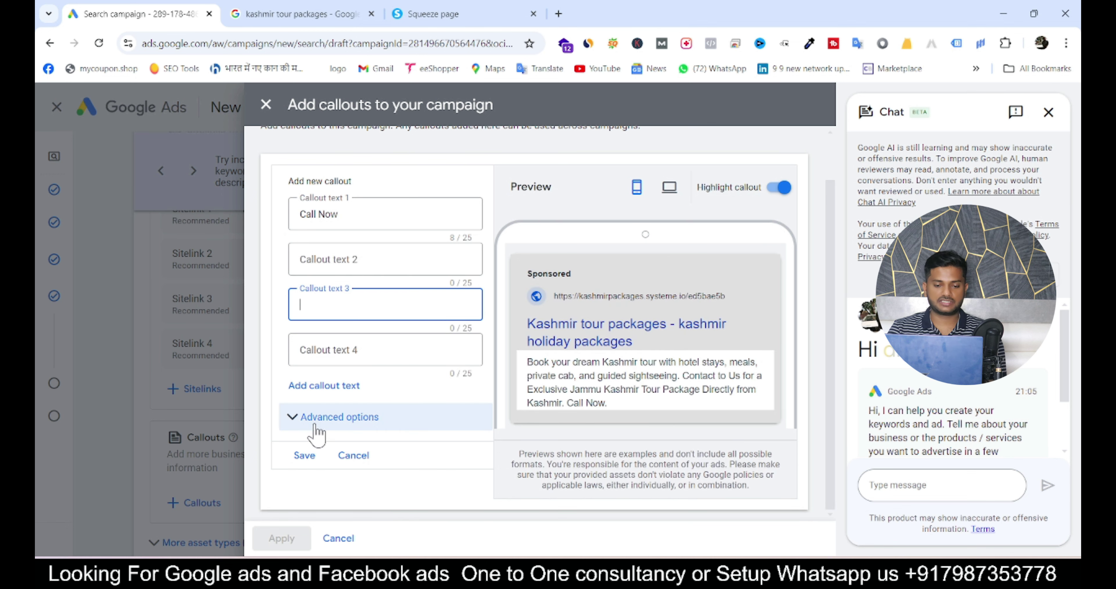
left_click(352, 456)
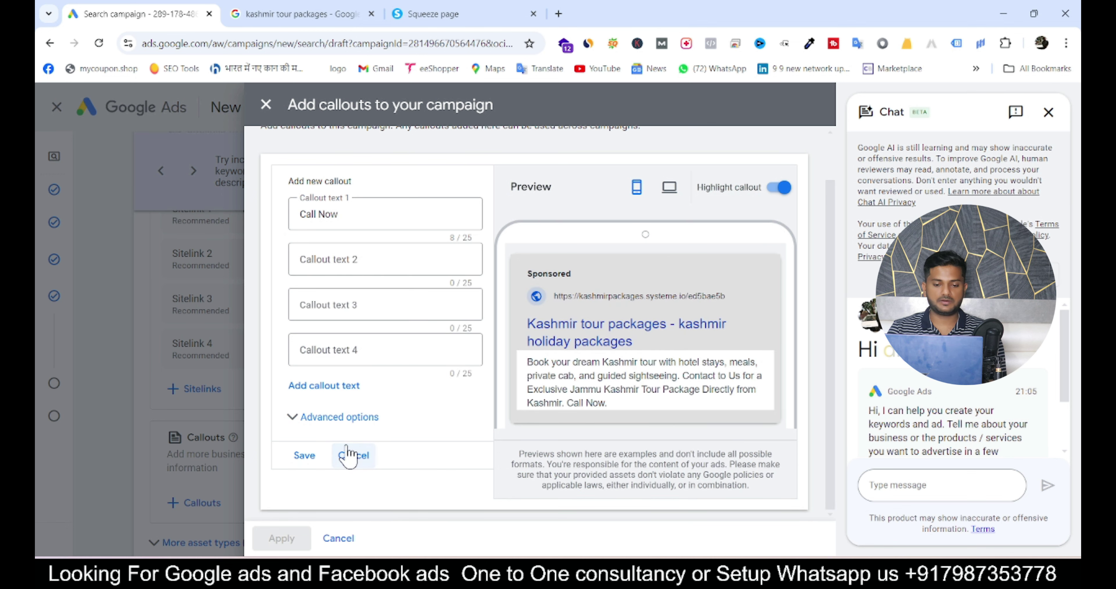
left_click(337, 538)
Step: Finish editing the ad without extra assets and continue to the campaign's budget settings
scroll(243, 477, "down", 4)
left_click(162, 455)
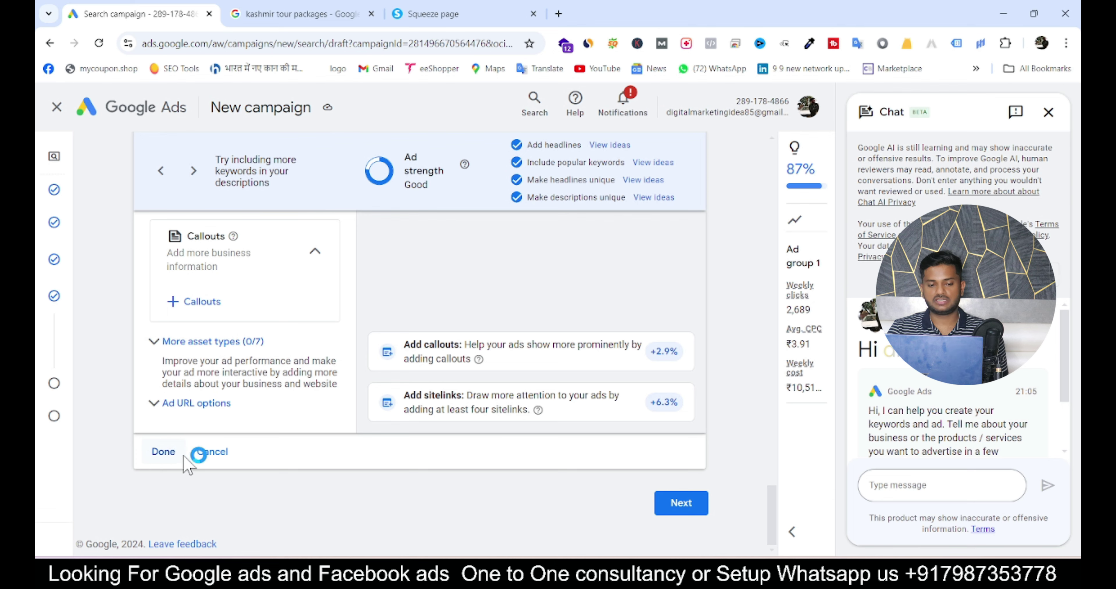
left_click(675, 513)
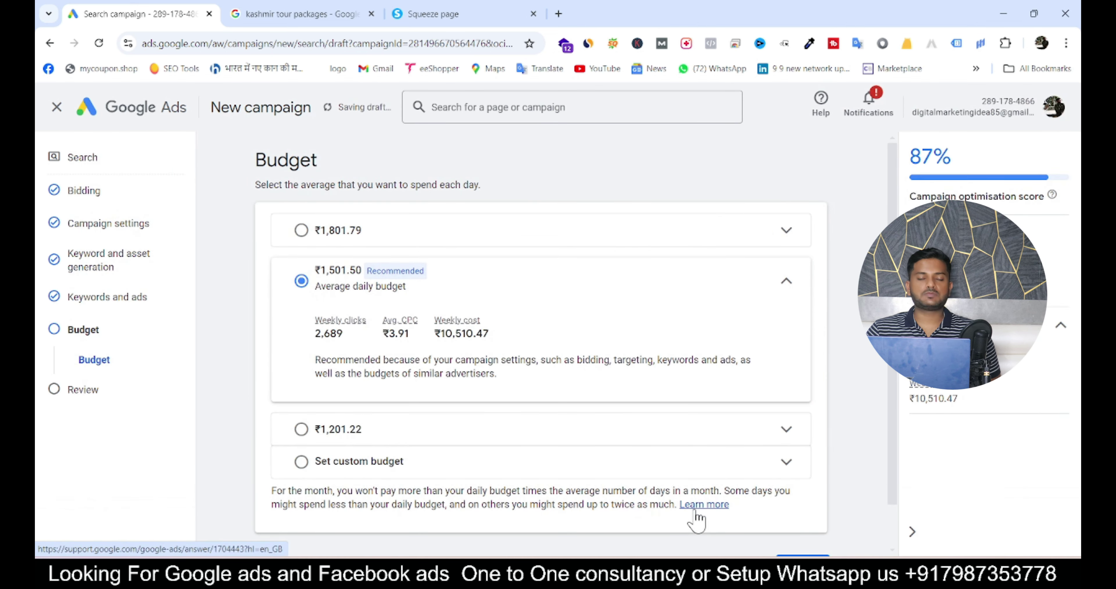
Step: Set a custom average daily budget of ₹700 for the campaign and continue to the review page
left_click(386, 461)
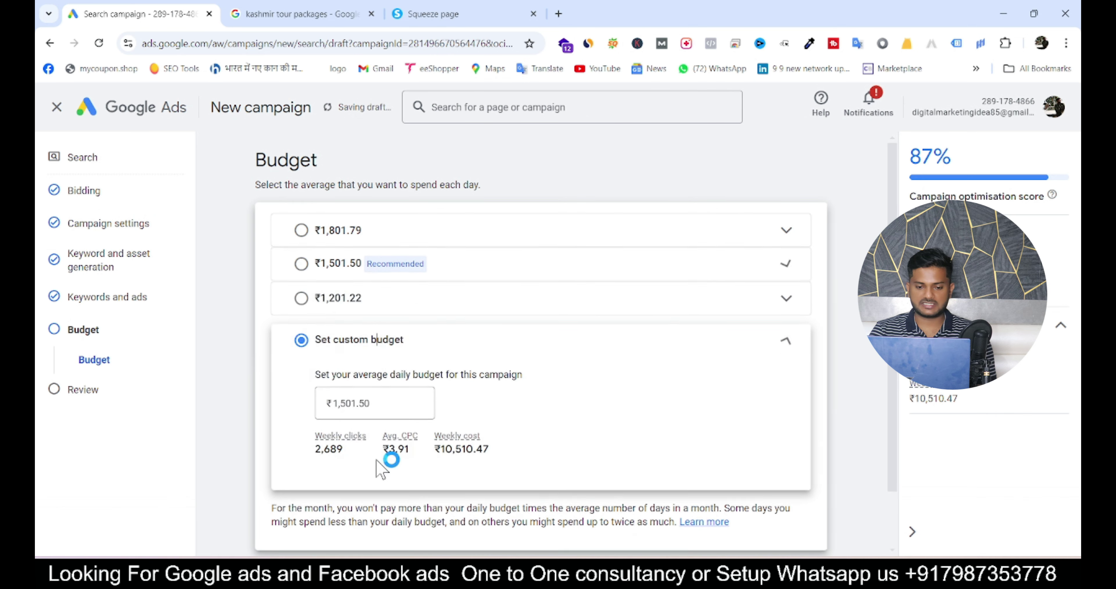
double_click(360, 402)
key("BackSpace")
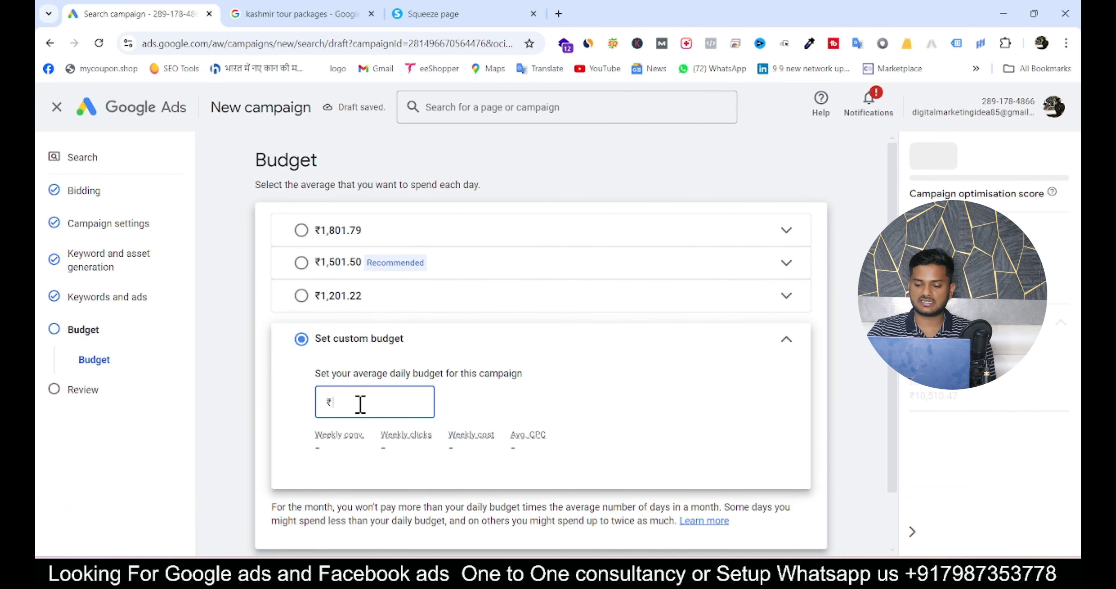
type("700")
scroll(780, 481, "down", 2)
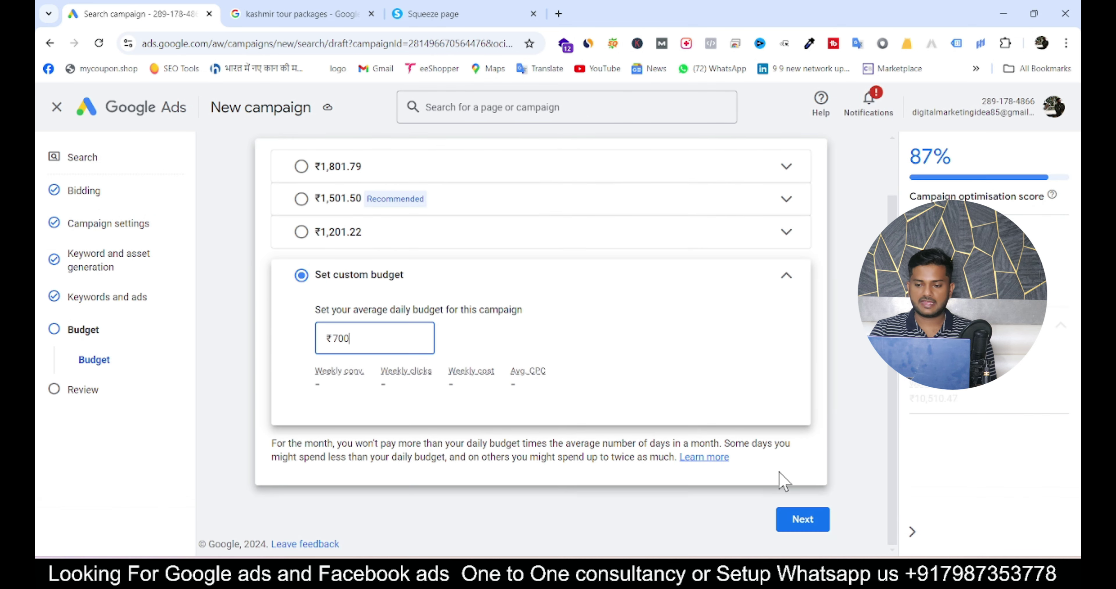
left_click(801, 519)
scroll(807, 520, "down", 1)
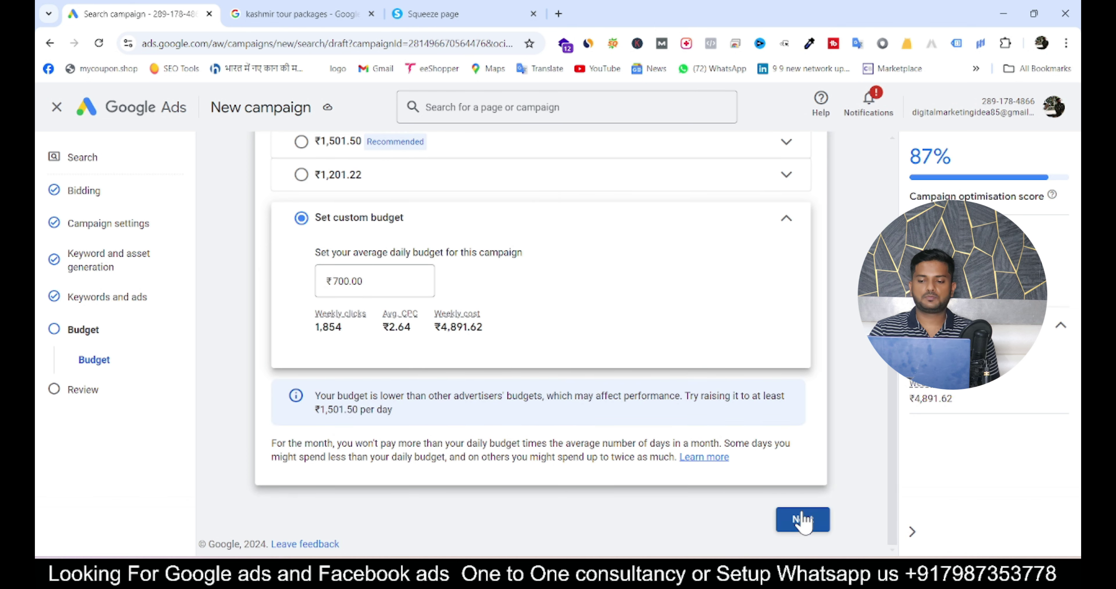
left_click(802, 520)
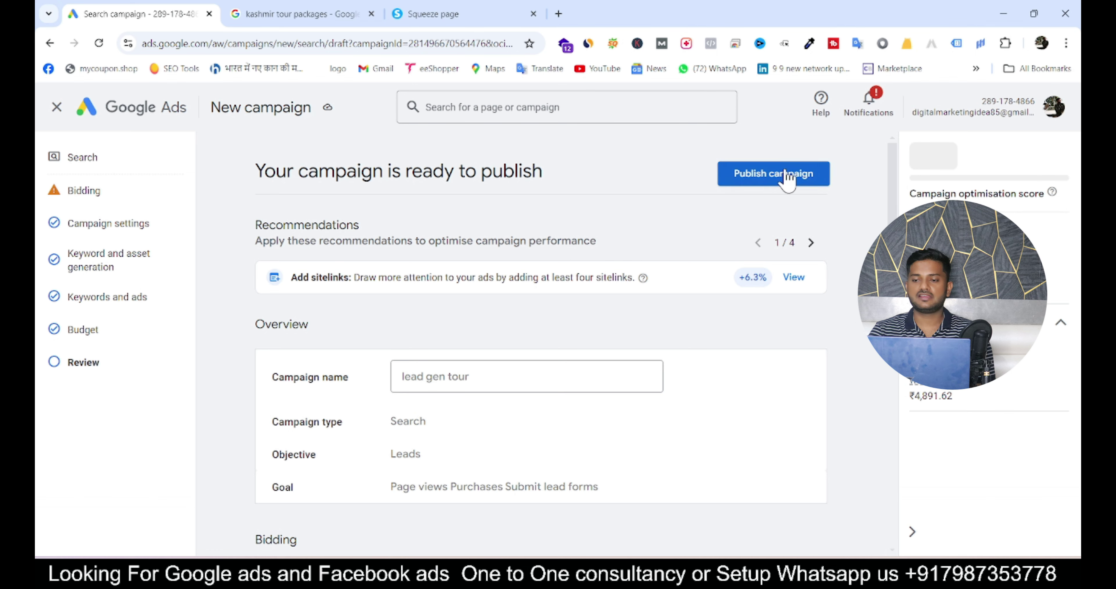
Step: Publish the campaign and close the page that follows to return to the account overview
left_click(787, 173)
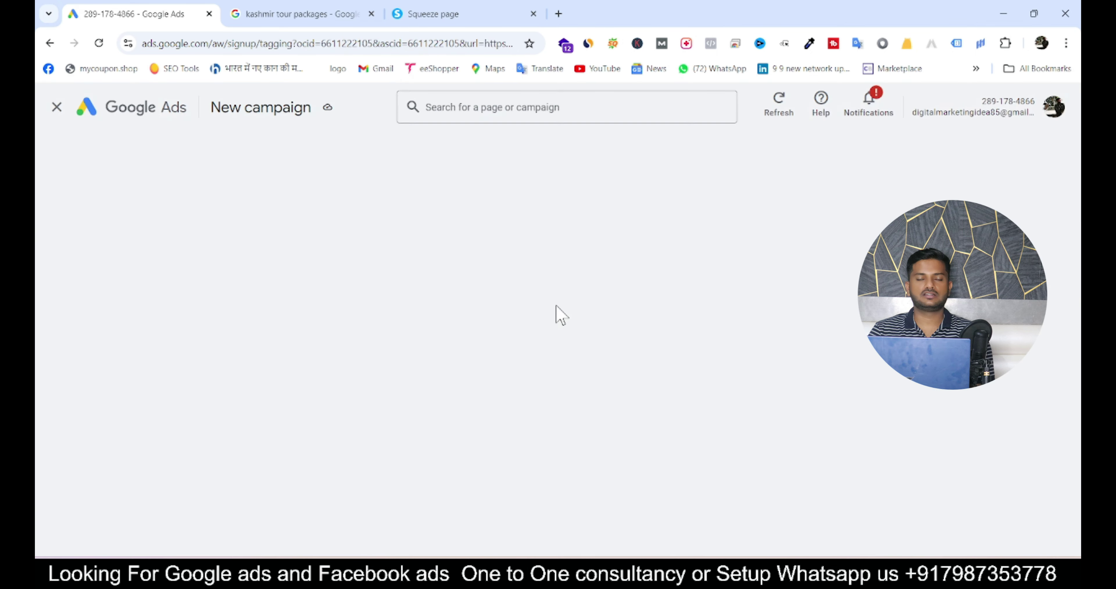
left_click(56, 108)
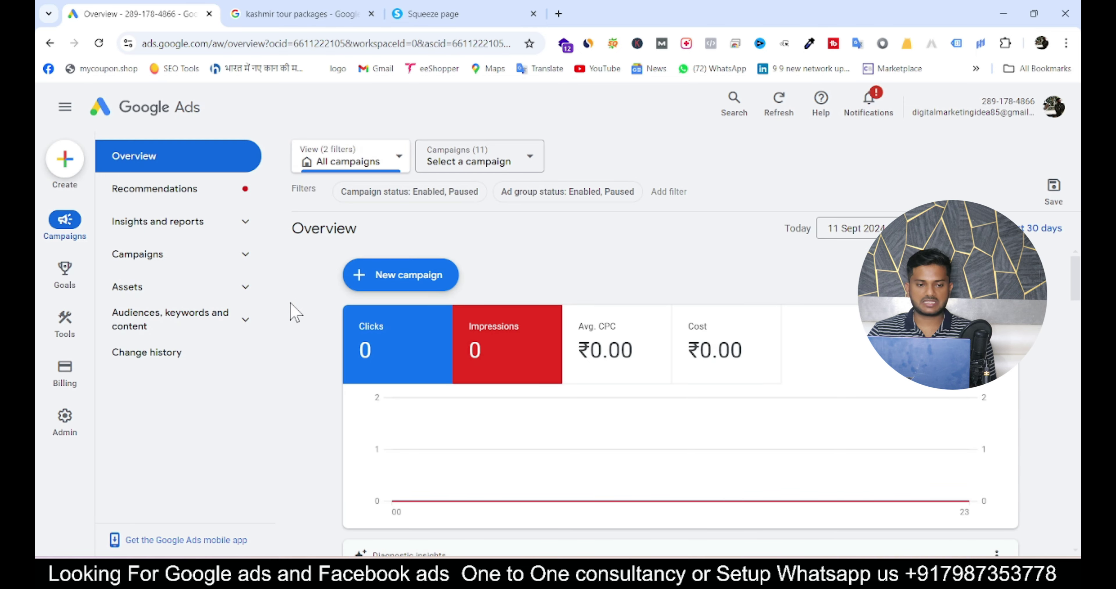
Step: View the account's Assets page and expand the Audiences, keywords and content section
left_click(244, 288)
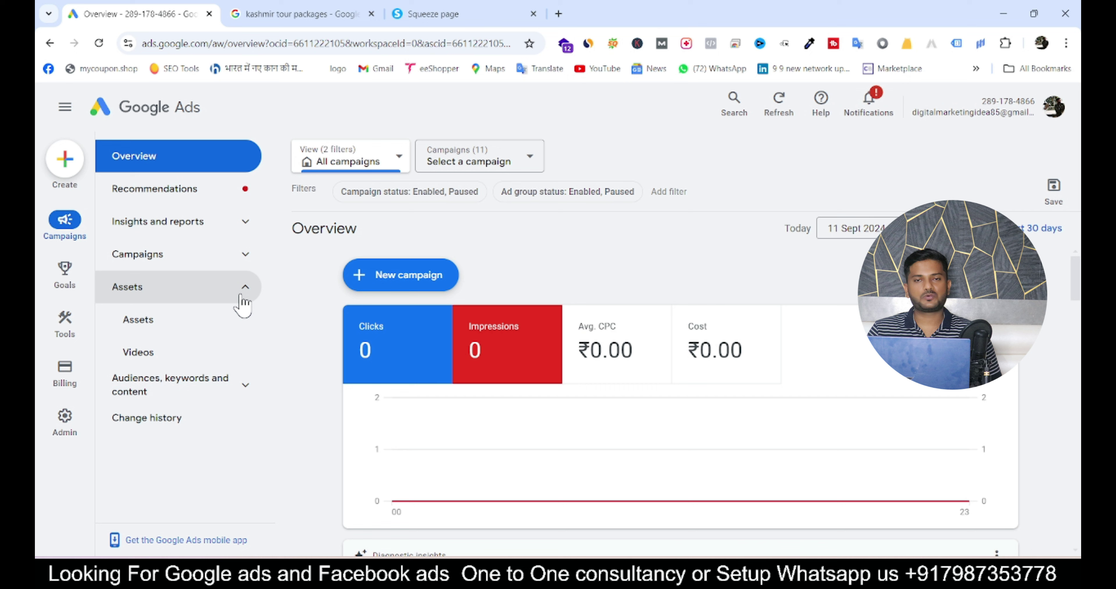
left_click(208, 319)
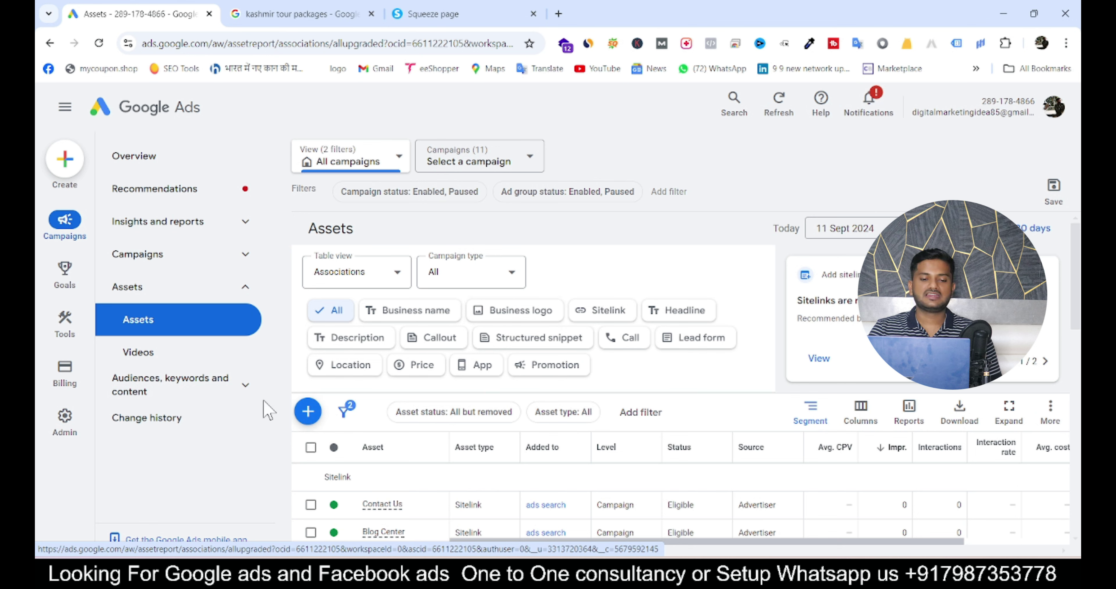
left_click(247, 390)
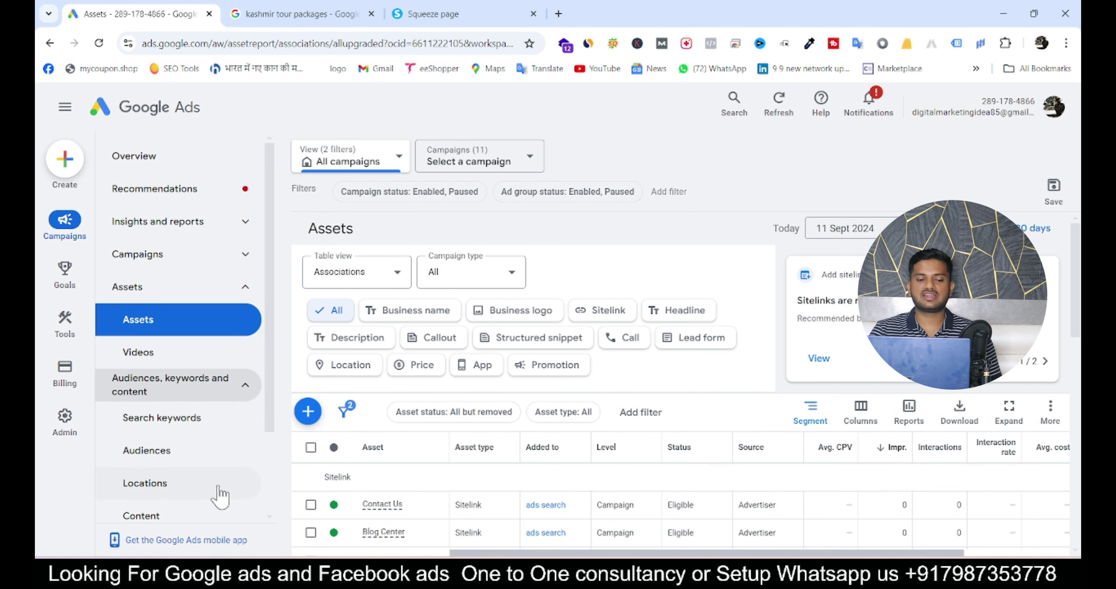
scroll(191, 489, "down", 1)
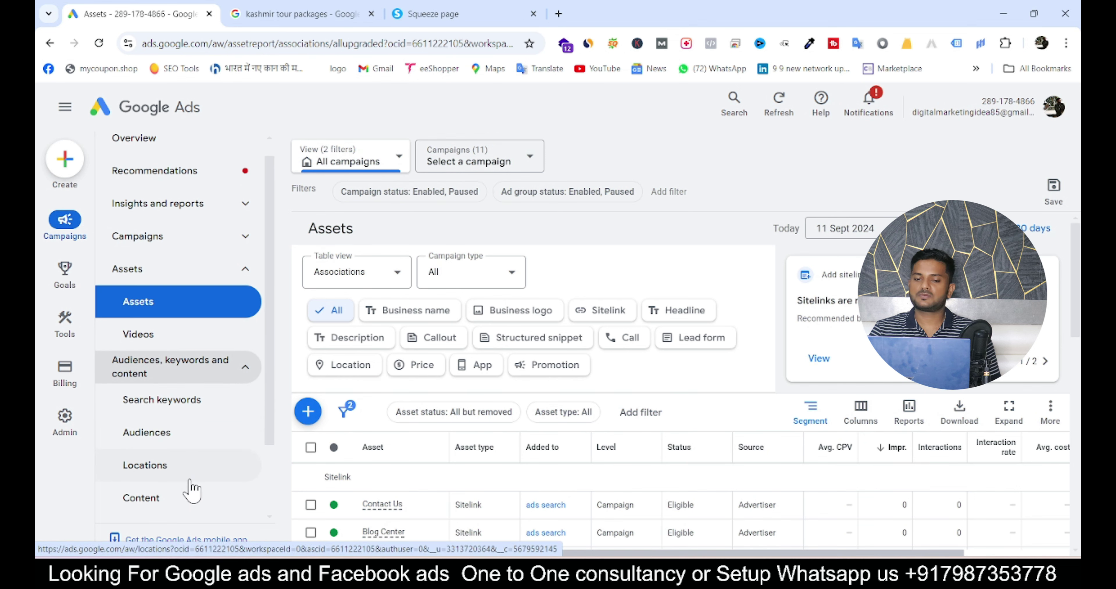